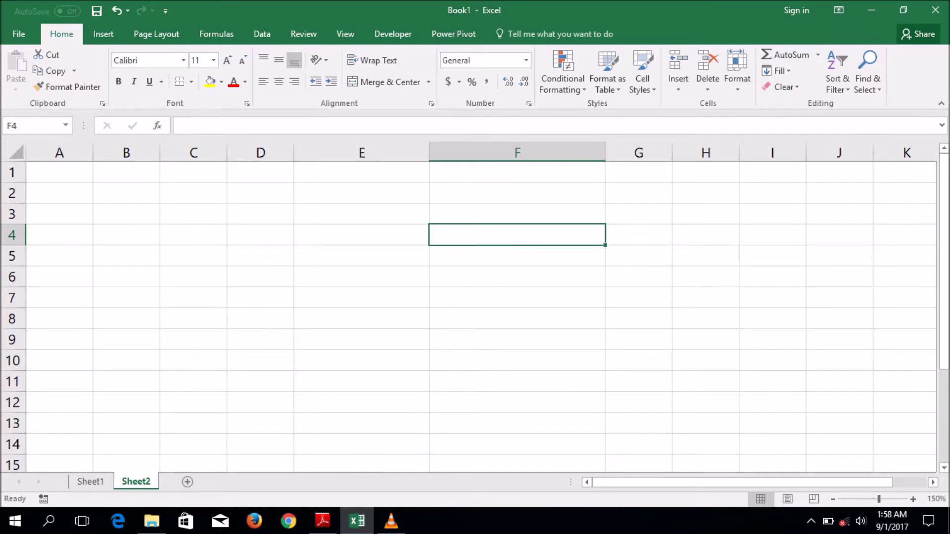
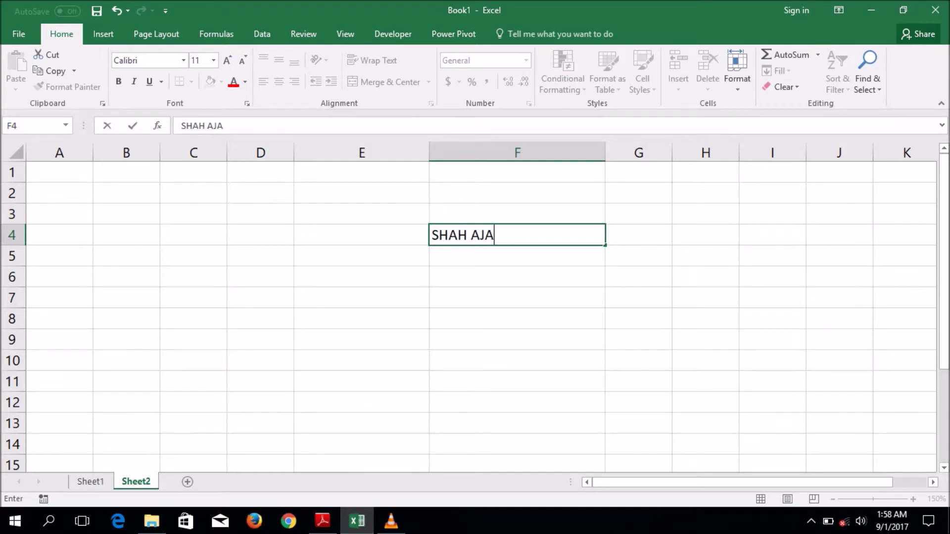
type("JAJ")
key("BackSpace")
type("LAL")
key("ctrl+Return")
left_click(517, 255)
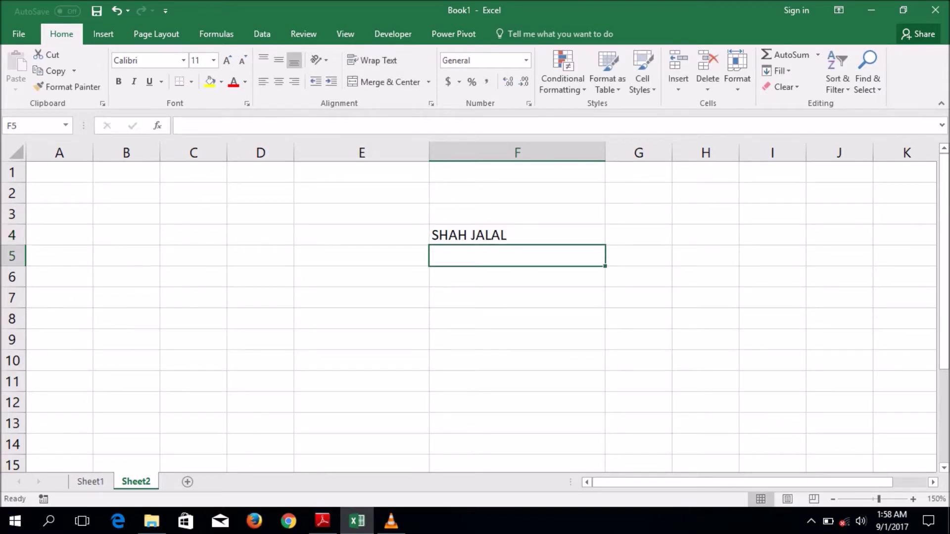
left_click_drag(672, 152, 745, 152)
left_click(675, 234)
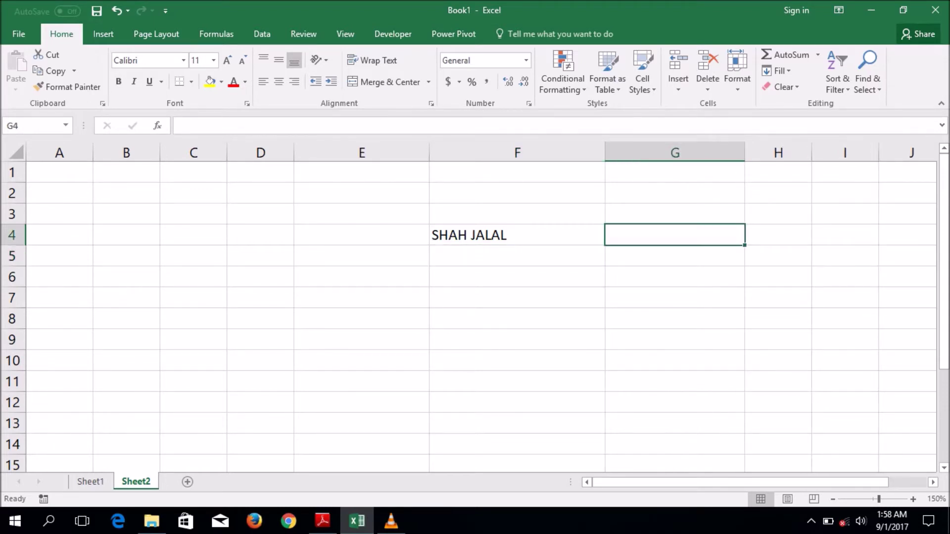
type("=")
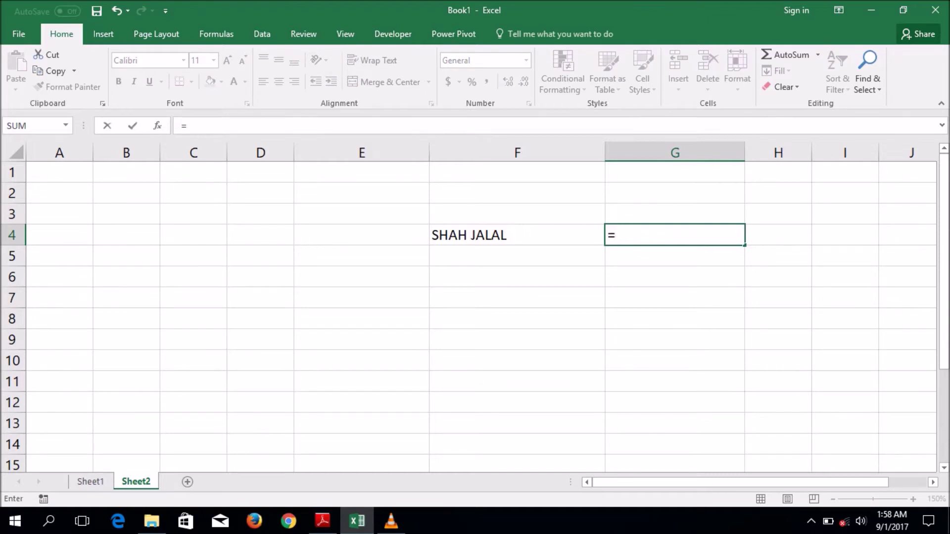
type("lowe")
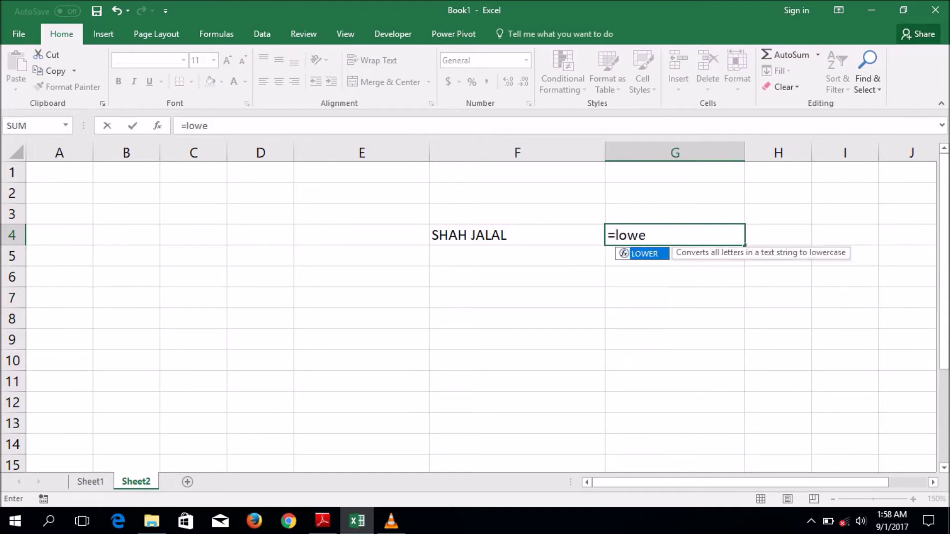
type("r(")
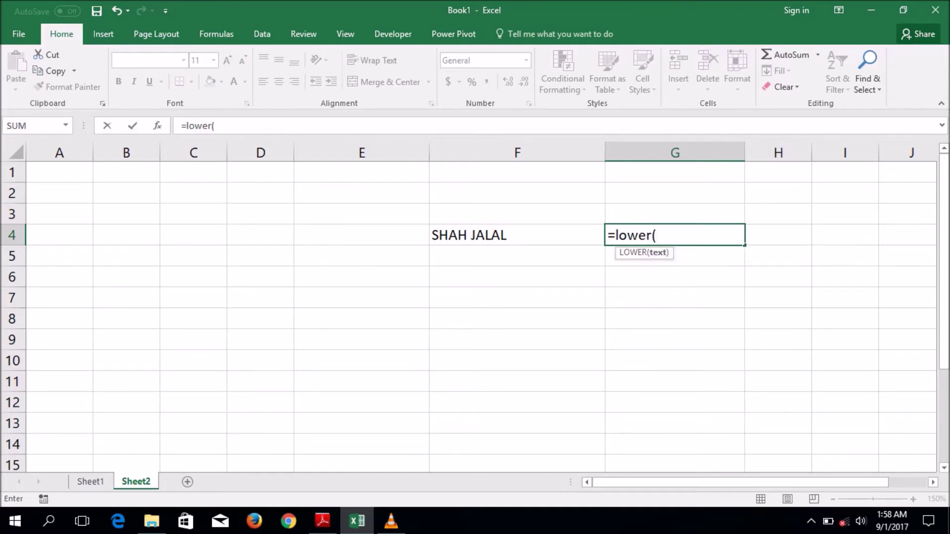
left_click(494, 235)
key("Return")
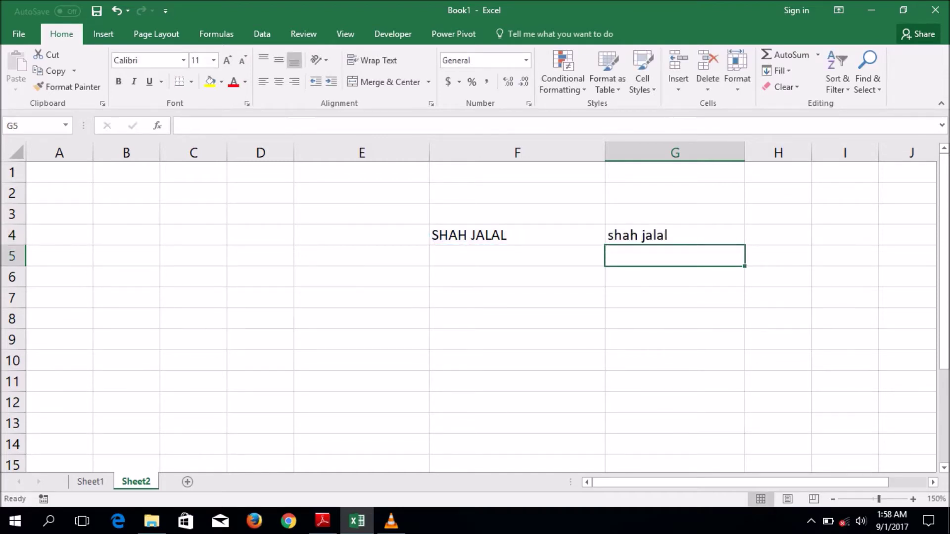
left_click(674, 235)
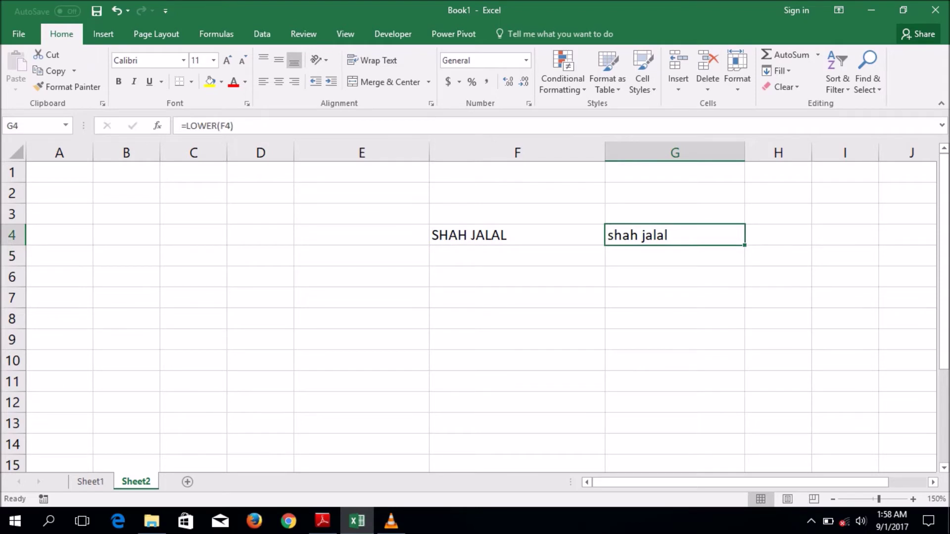
left_click(517, 277)
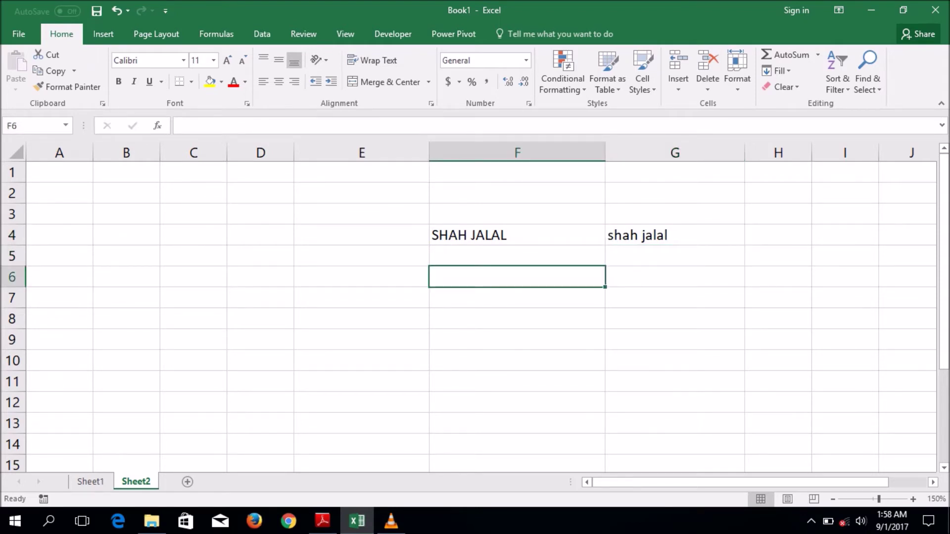
type("=upper(")
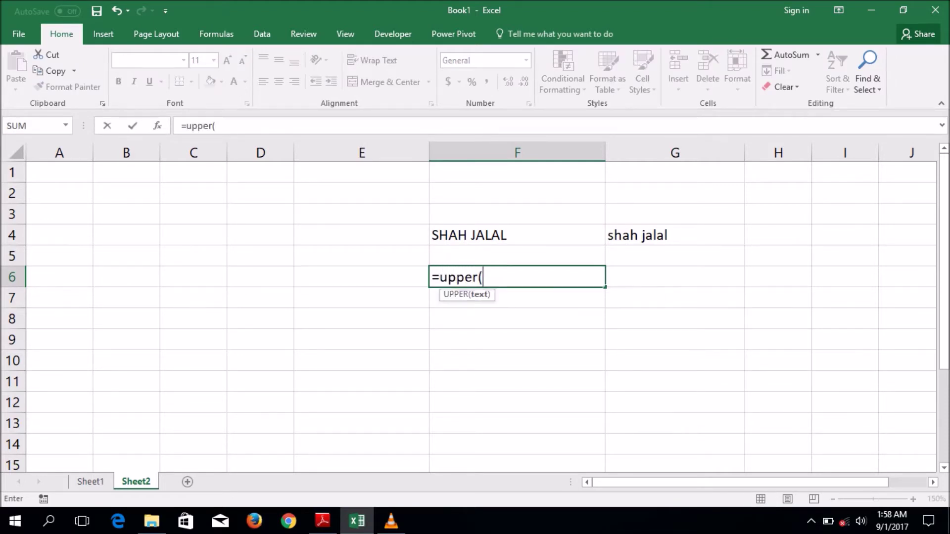
left_click(674, 235)
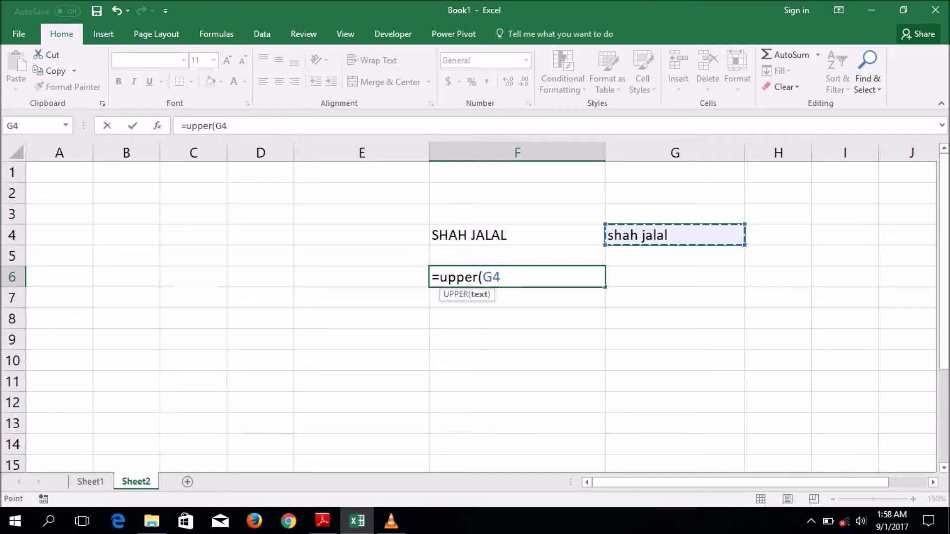
key("Return")
left_click(517, 276)
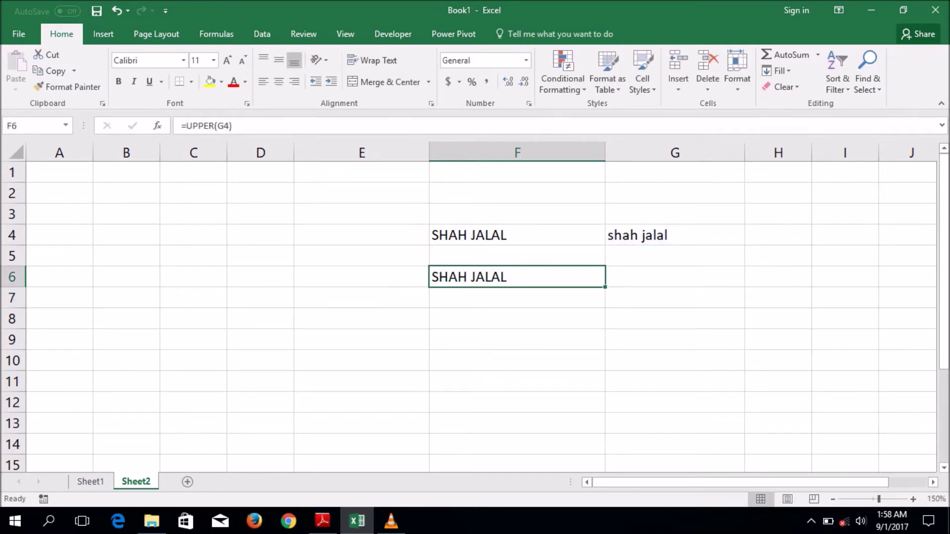
left_click(674, 297)
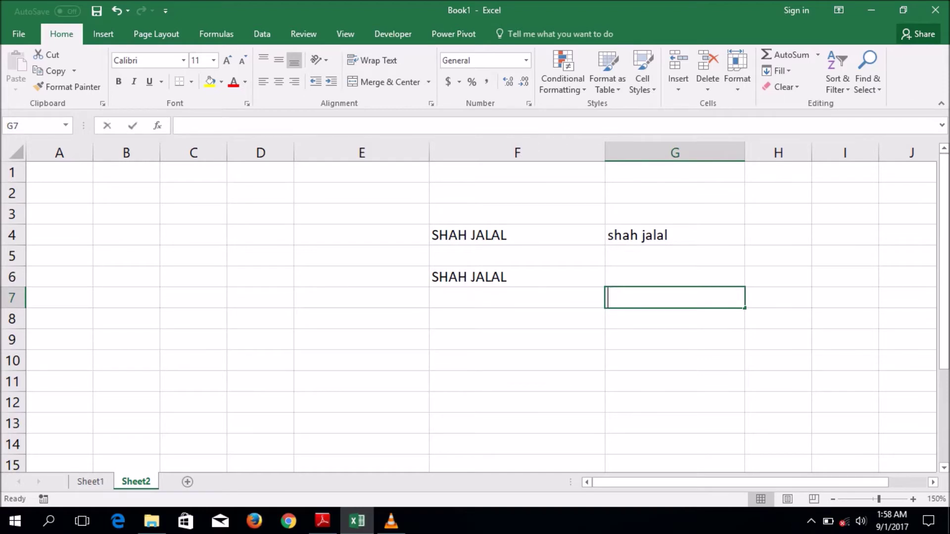
type("=")
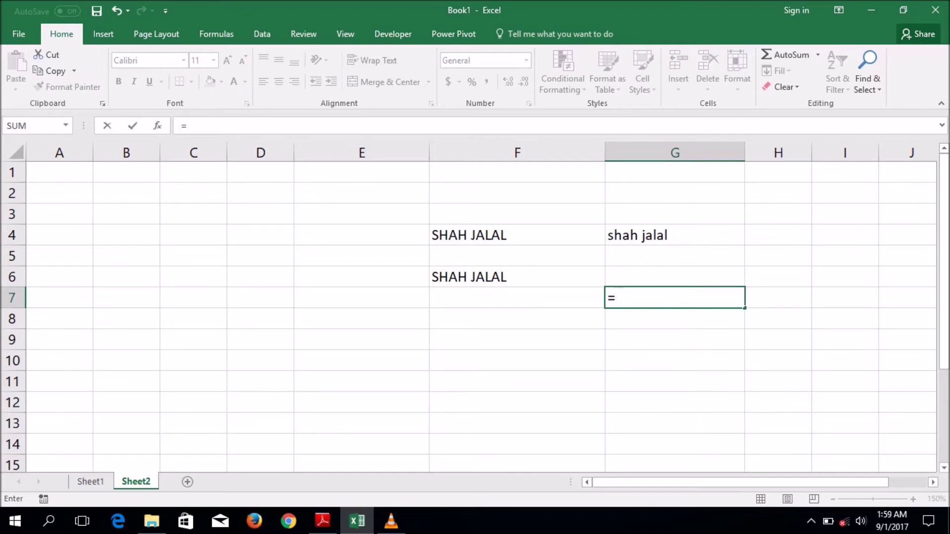
type("proper(")
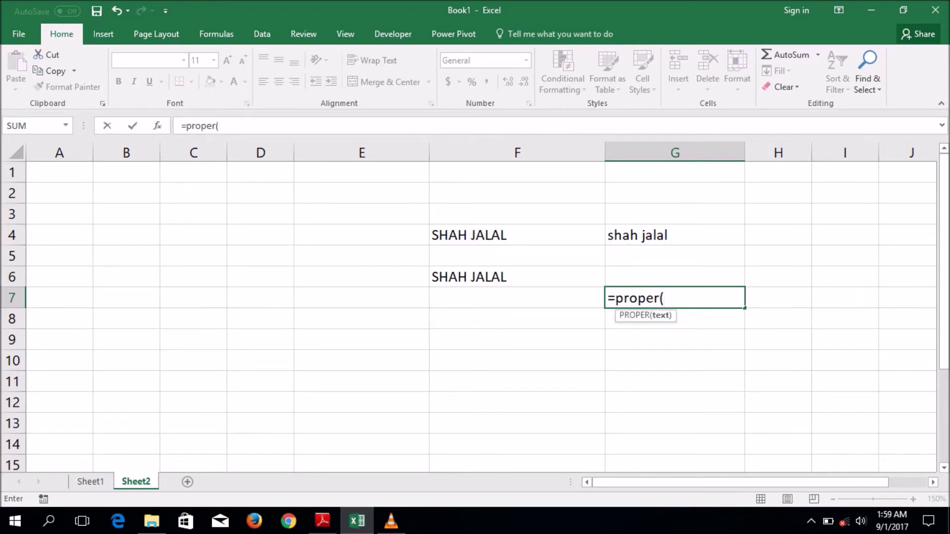
key("Up")
key("Up")
key("Up")
key("Return")
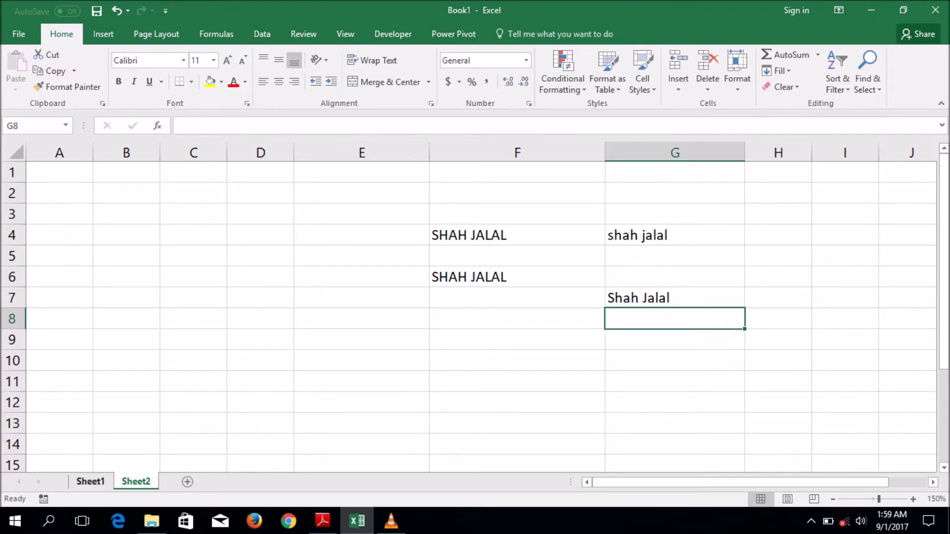
key("ctrl+Page_Up")
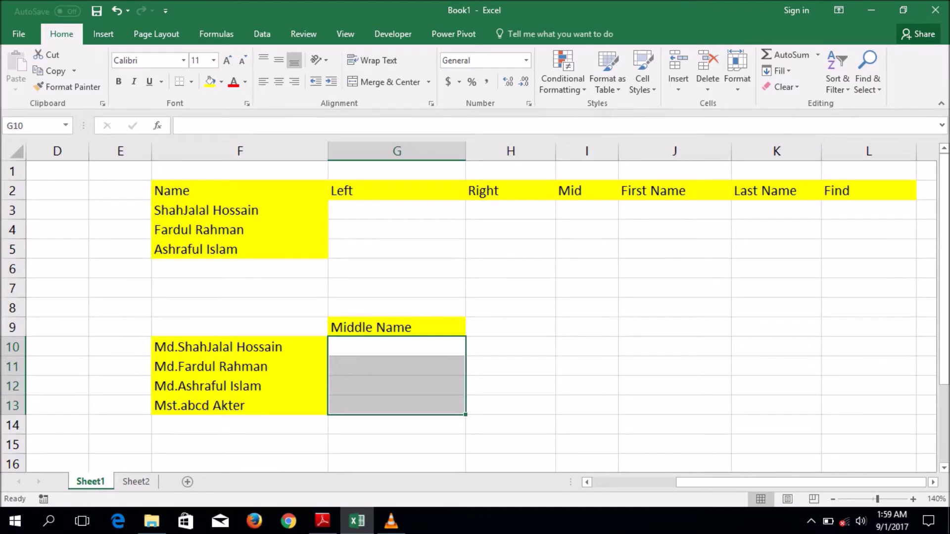
left_click(396, 210)
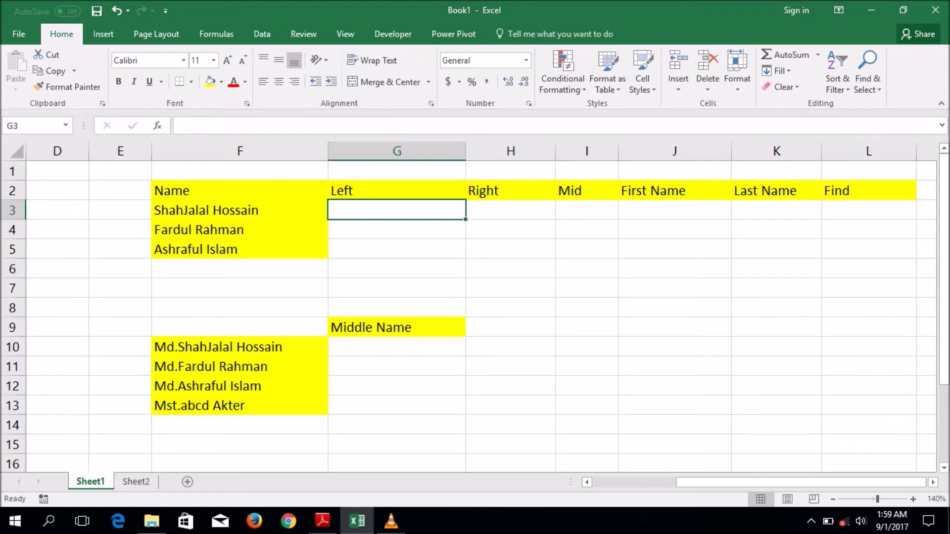
type("=")
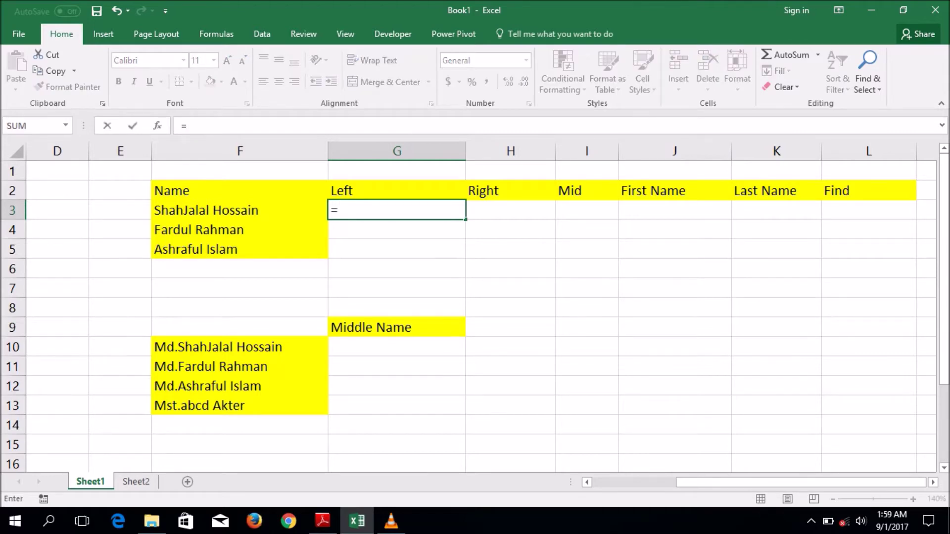
type("left(")
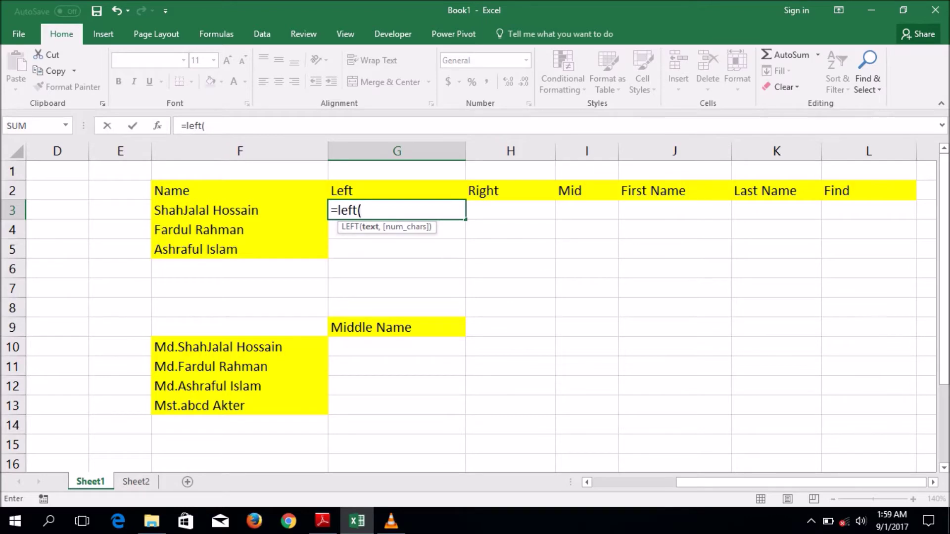
left_click(240, 210)
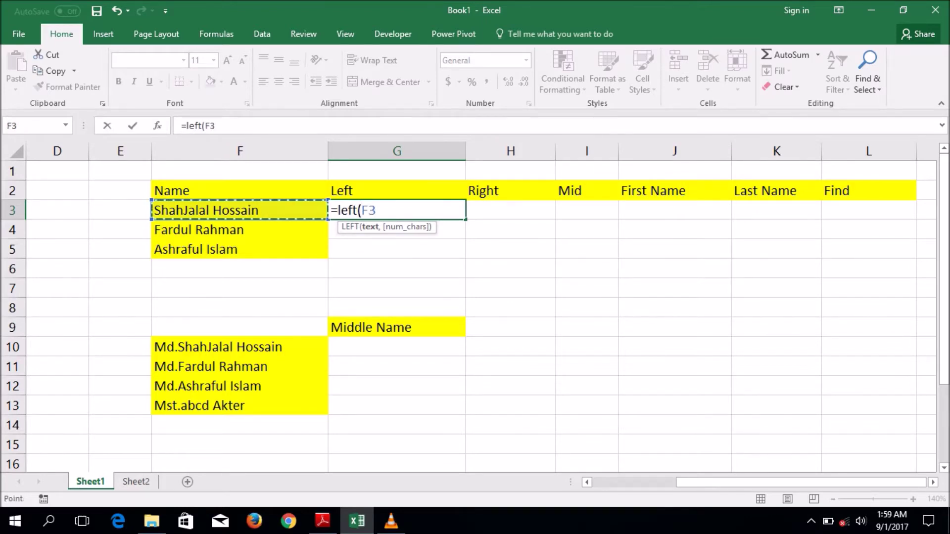
type(",5")
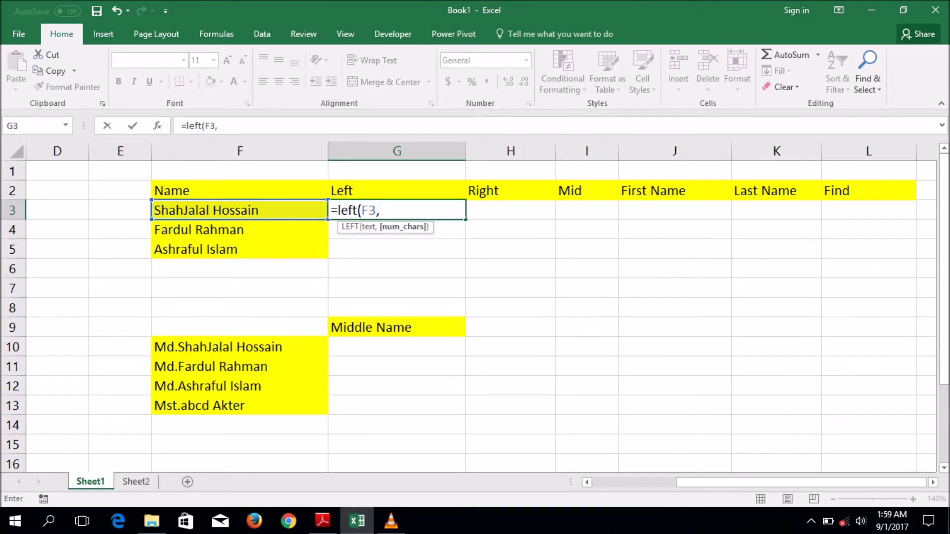
key("Return")
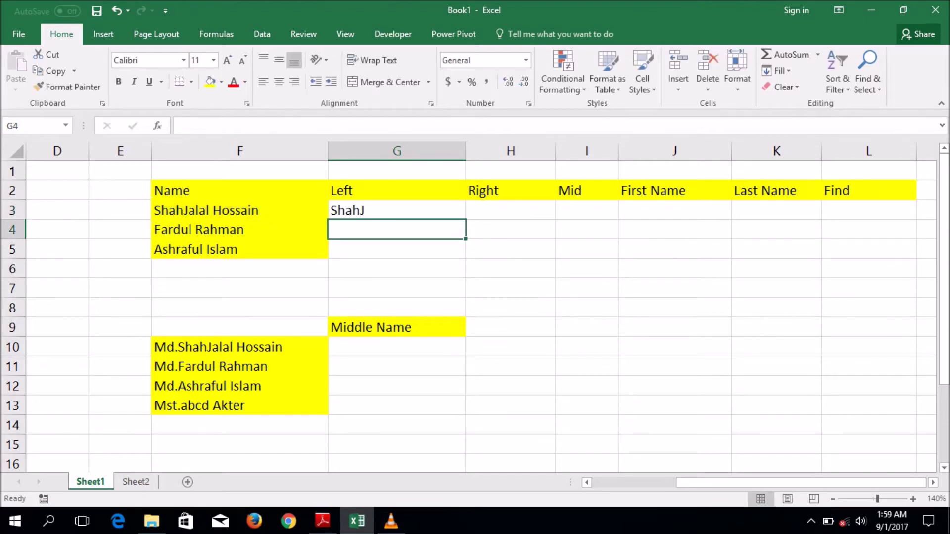
left_click(396, 210)
left_click_drag(465, 219, 465, 258)
left_click(510, 209)
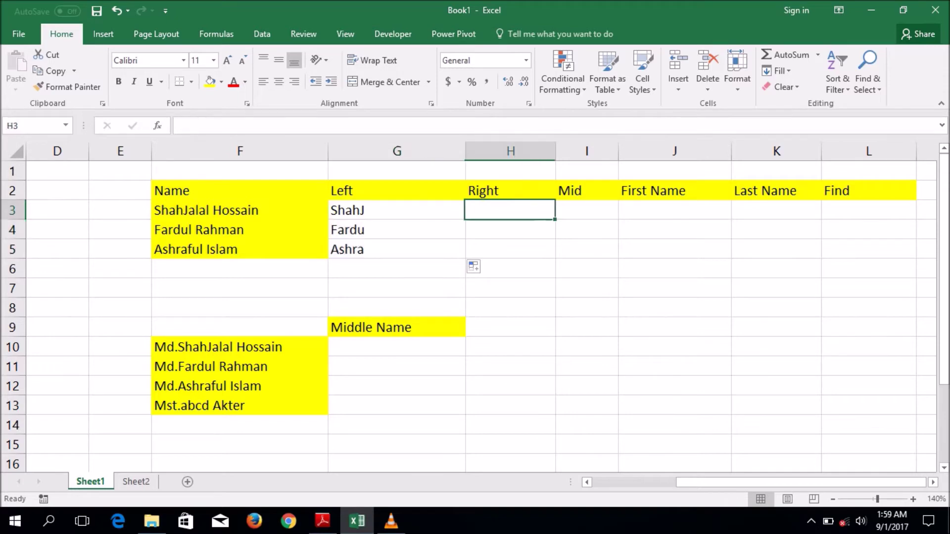
- Enter =RIGHT(F3,5) in H3 and fill it down to H5 (ssain, ahman, Islam)
type("=ri")
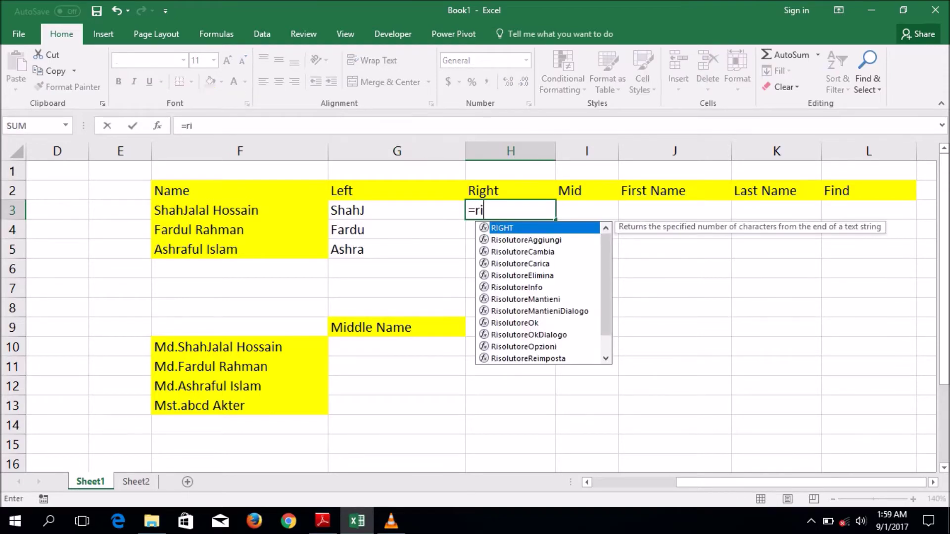
type("ght")
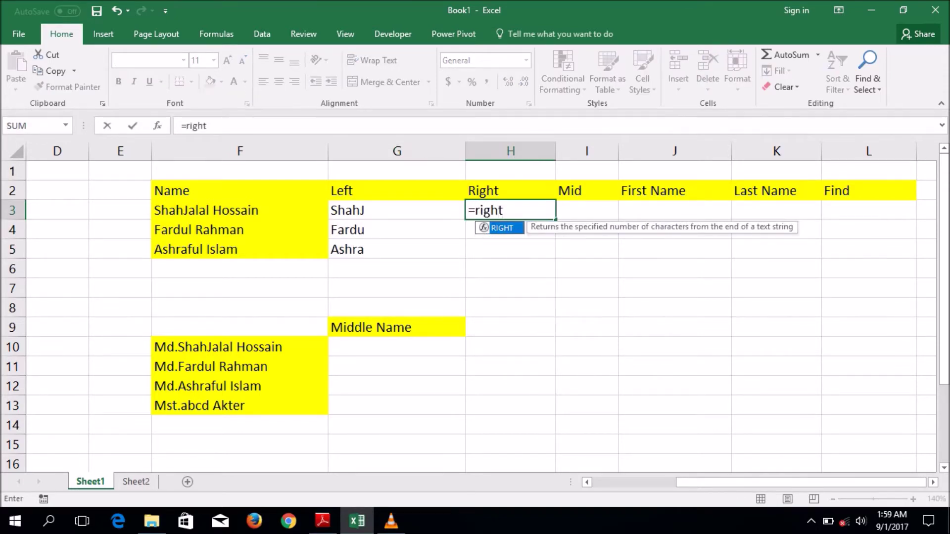
type("(")
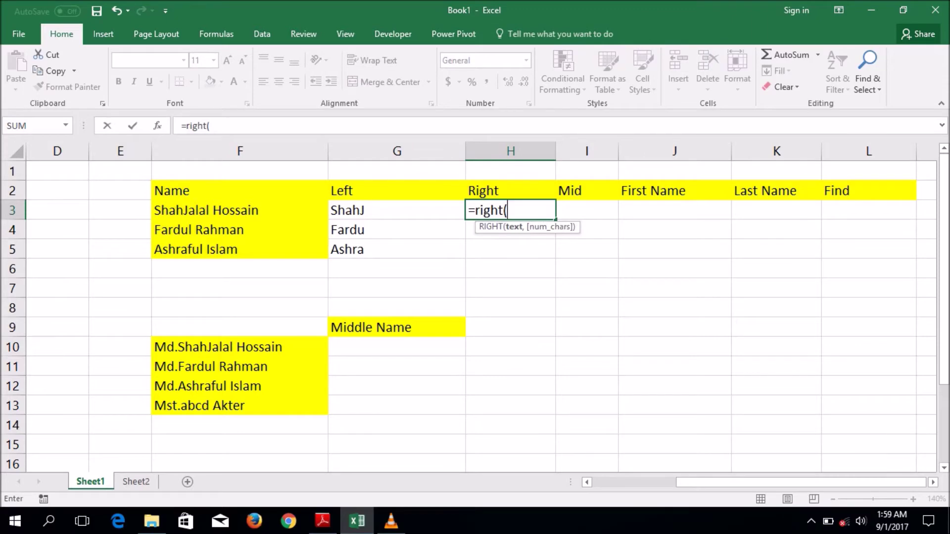
left_click(240, 210)
type(",5")
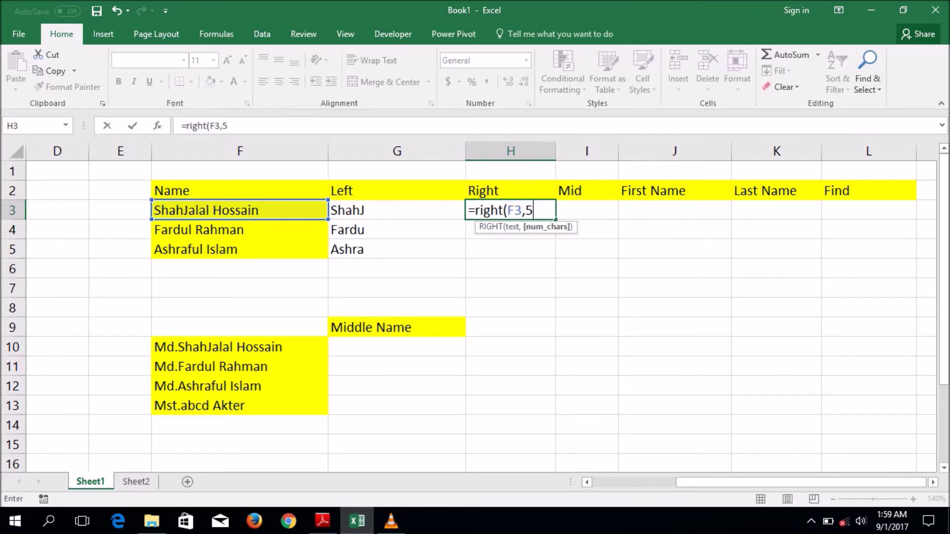
key("Return")
left_click(510, 209)
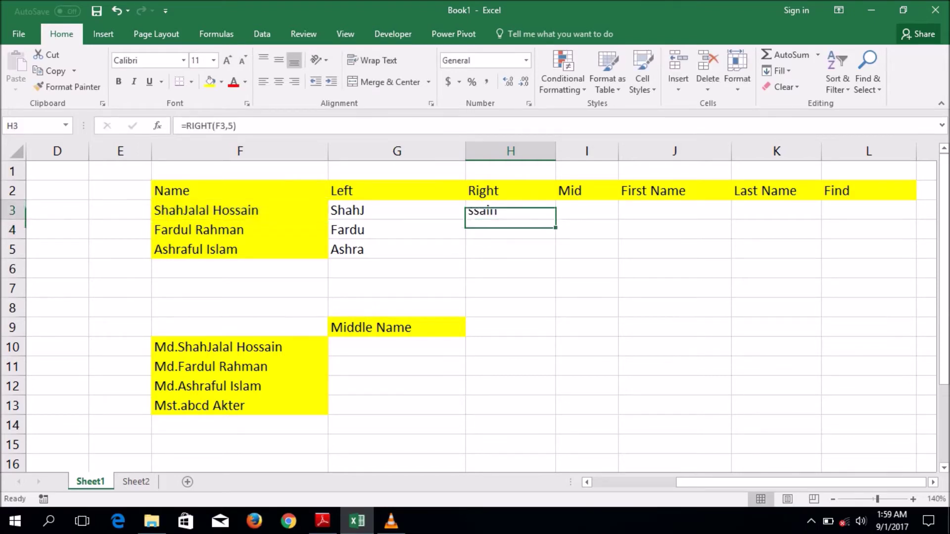
left_click_drag(555, 219, 555, 259)
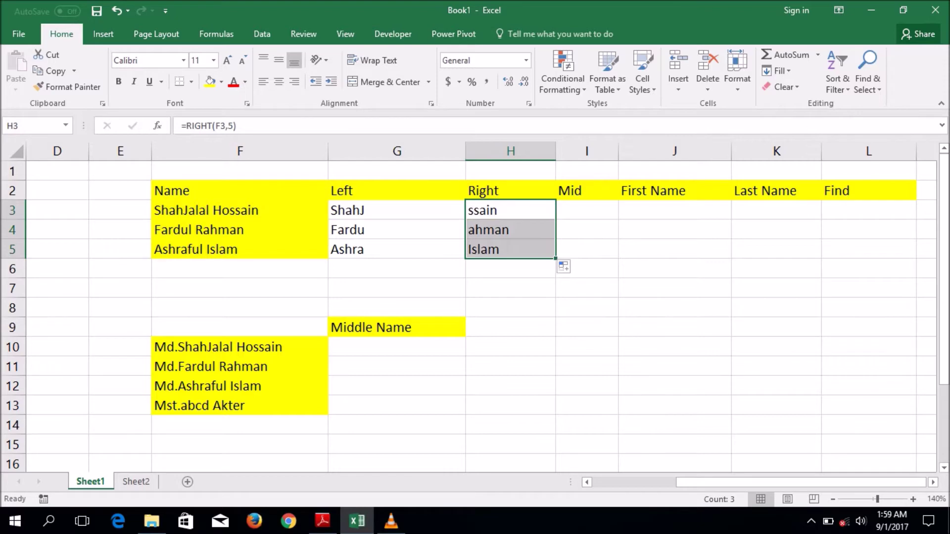
left_click(587, 210)
type("=")
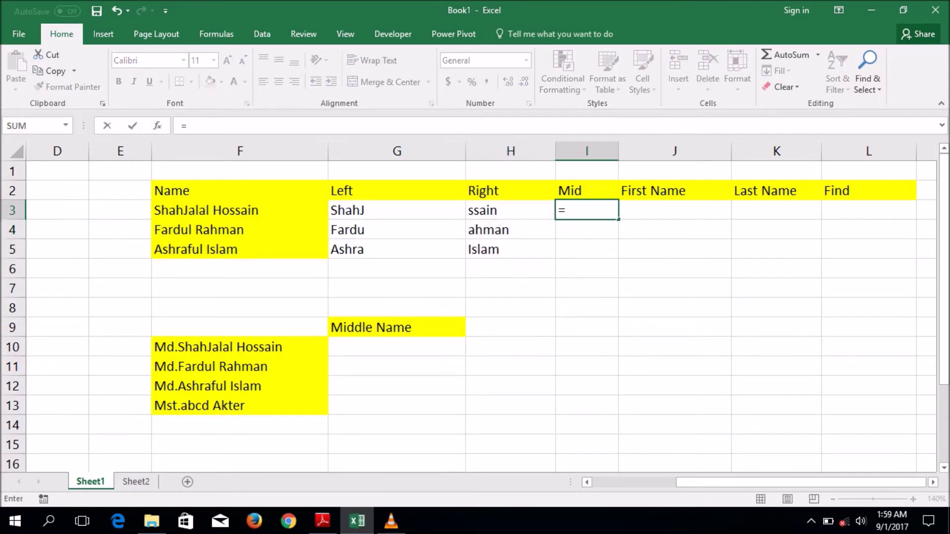
type("mid(")
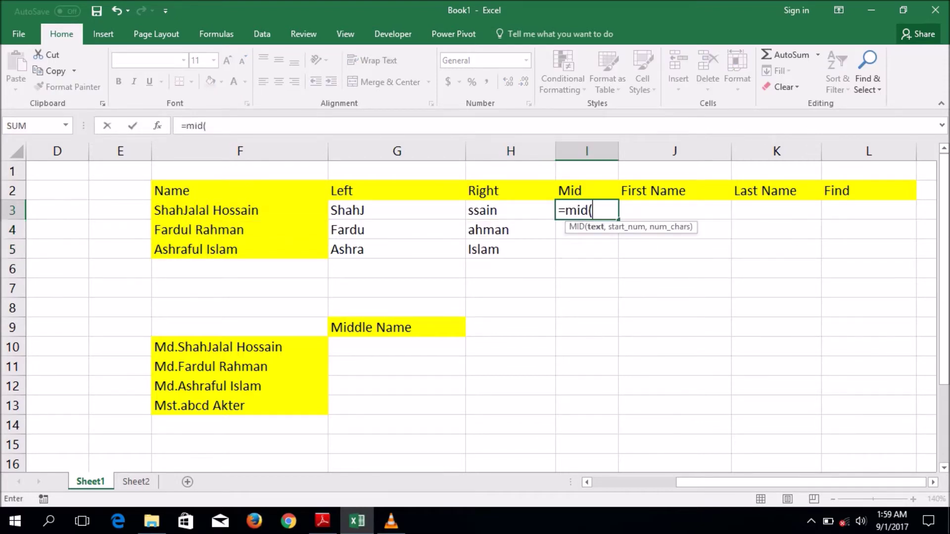
left_click(240, 210)
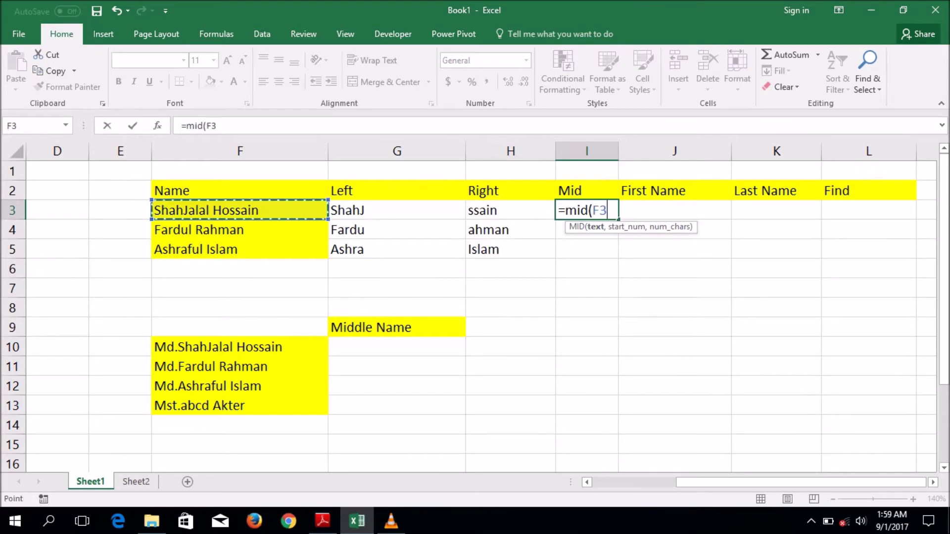
type(",")
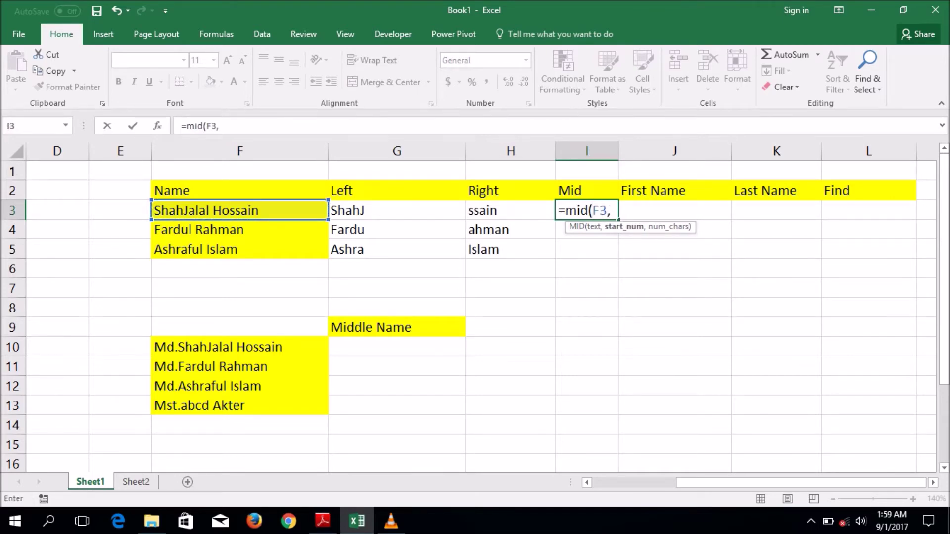
type("10,")
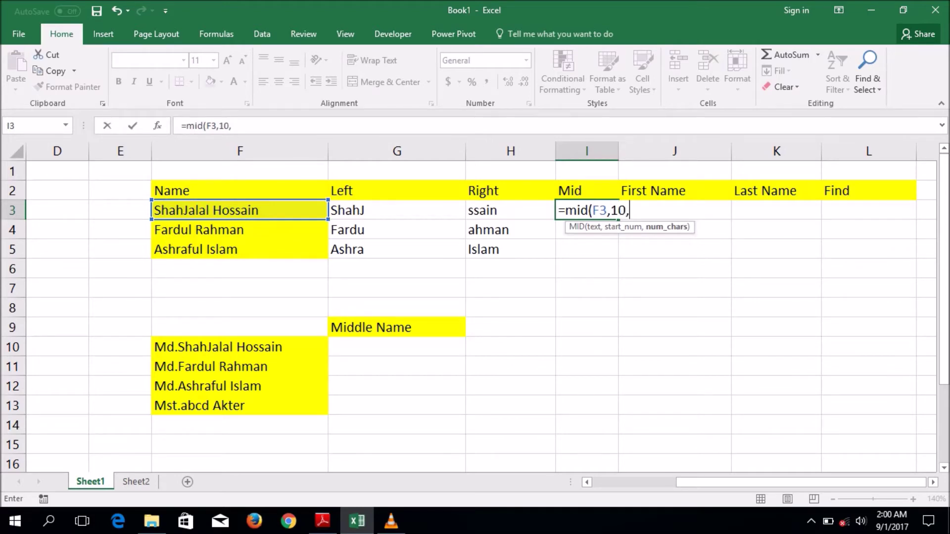
key("BackSpace")
key("BackSpace")
type("1,5")
key("Return")
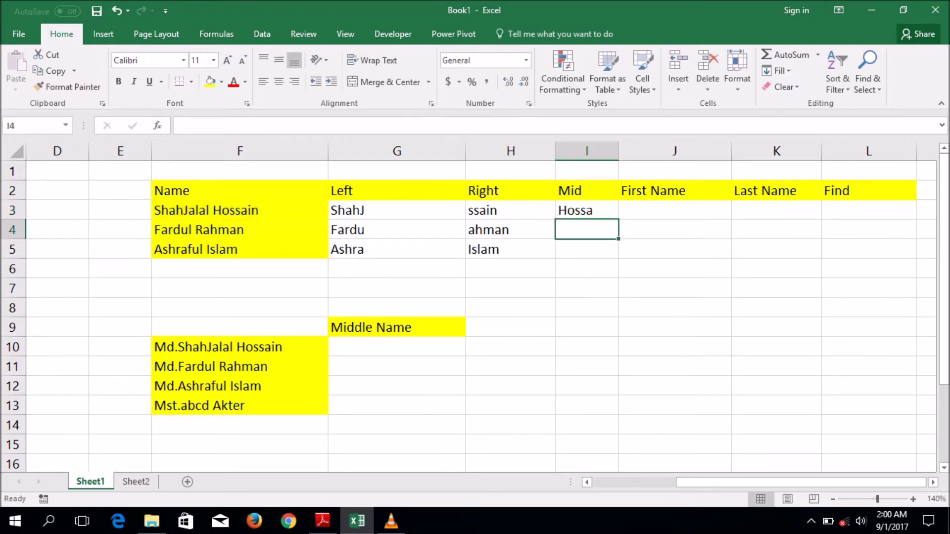
left_click(586, 210)
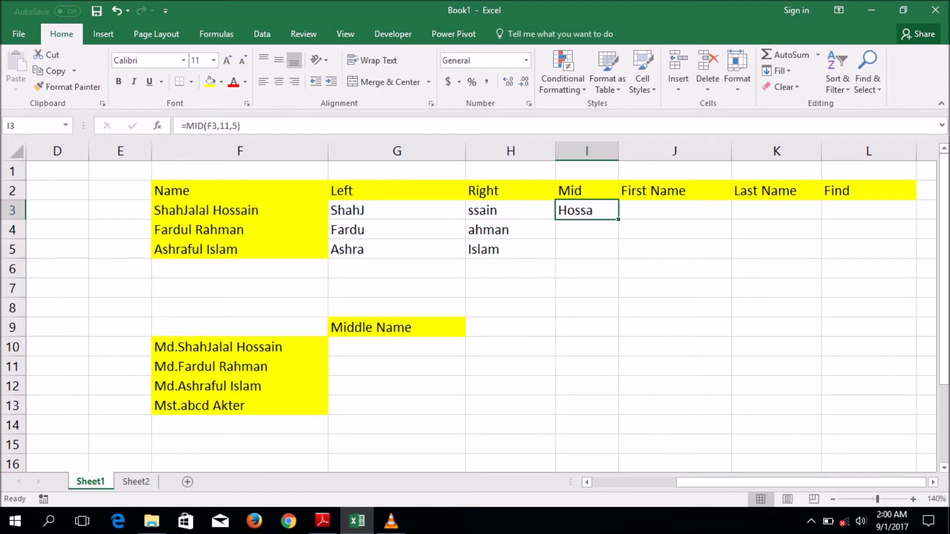
left_click_drag(618, 219, 618, 257)
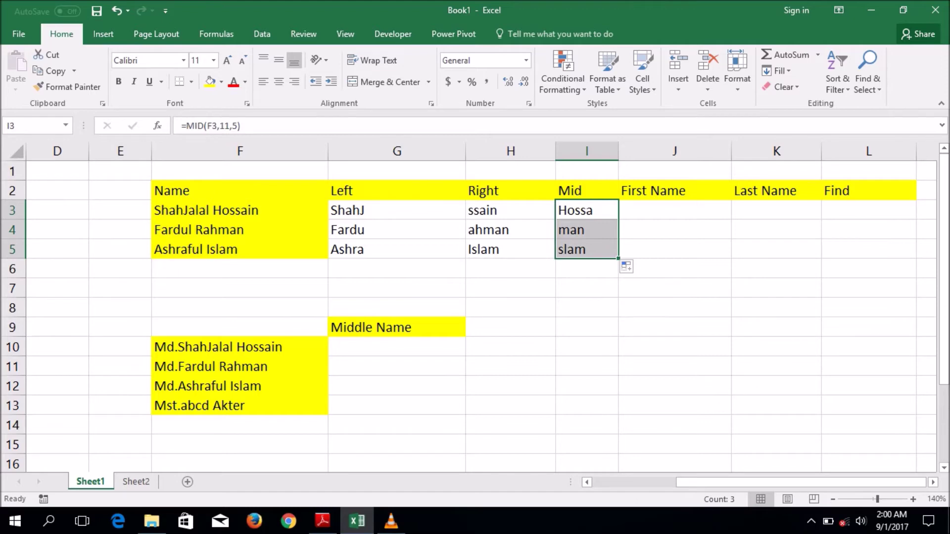
left_click(675, 210)
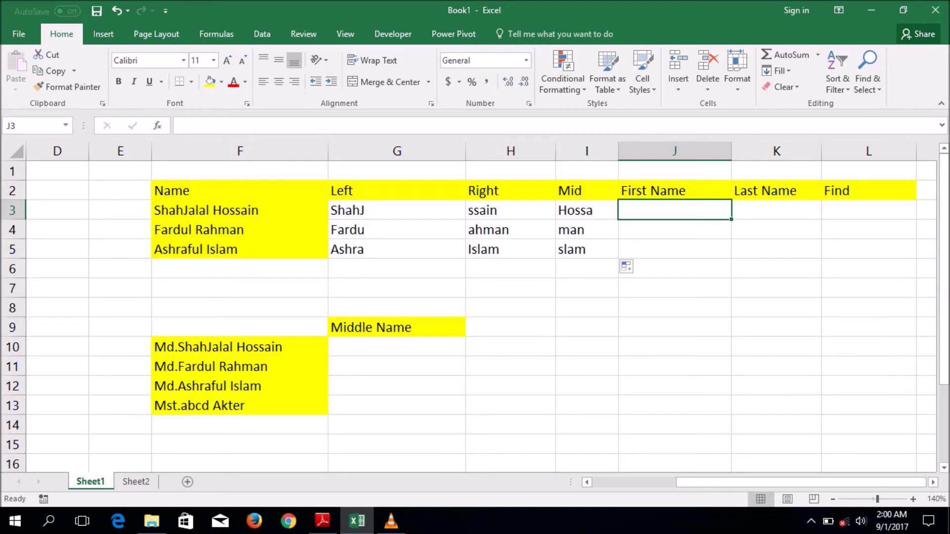
left_click(239, 210)
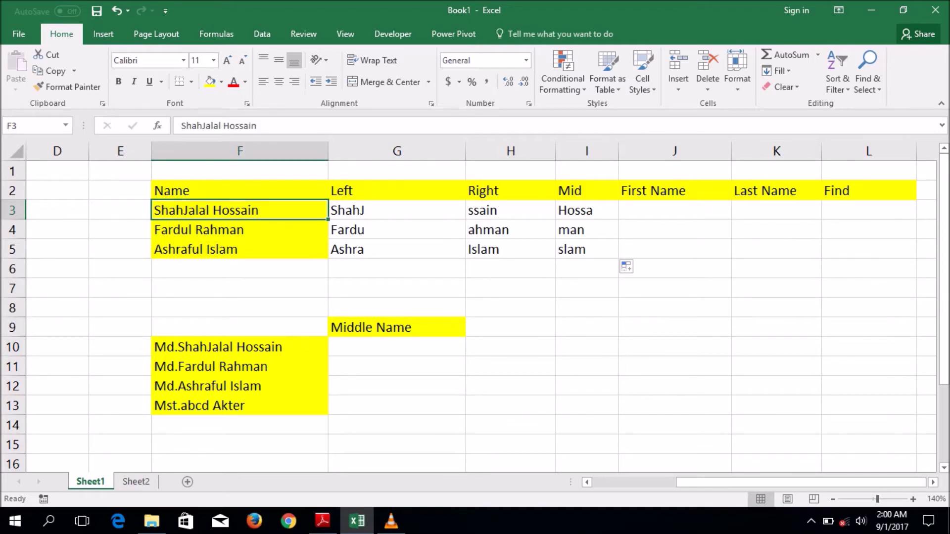
- Enter =LEFT(F3,FIND(" ",F3,1)) in J3 and fill it down to J5
left_click(674, 209)
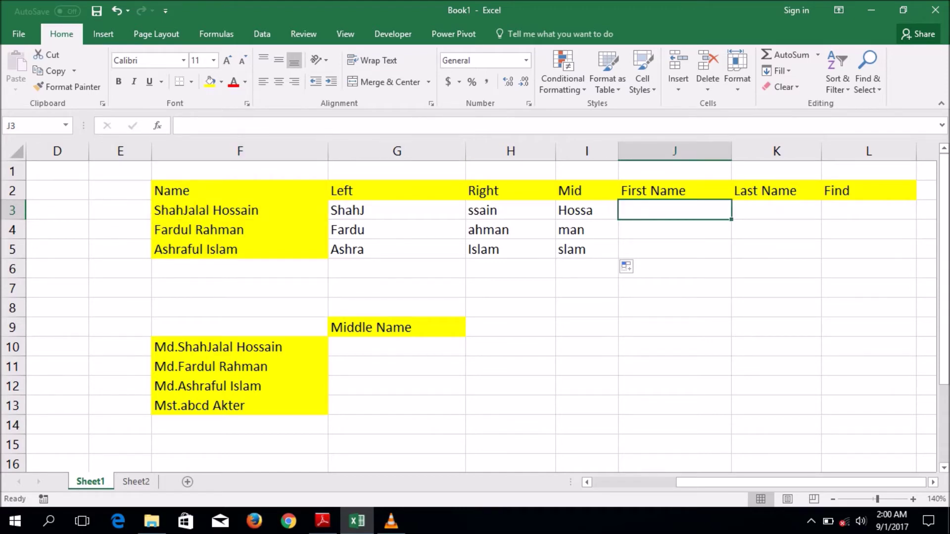
type("=")
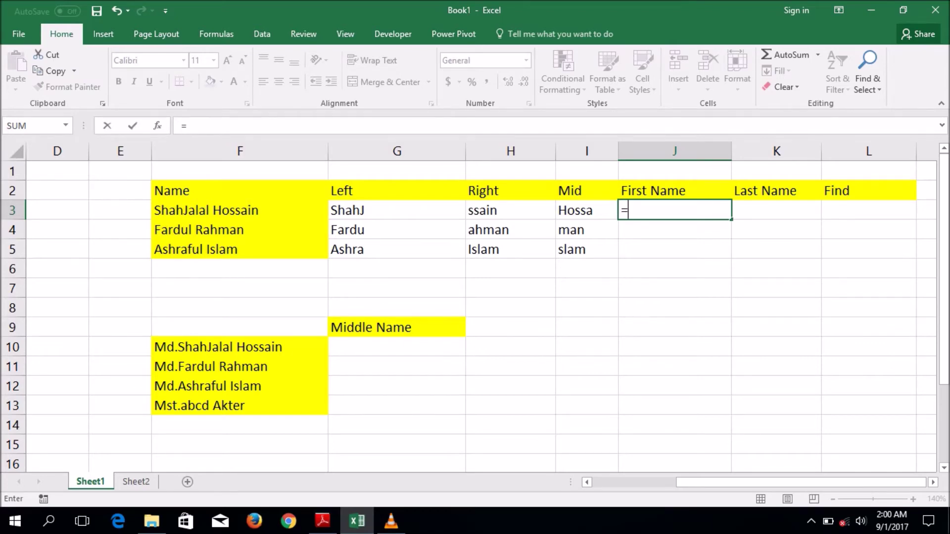
type("l")
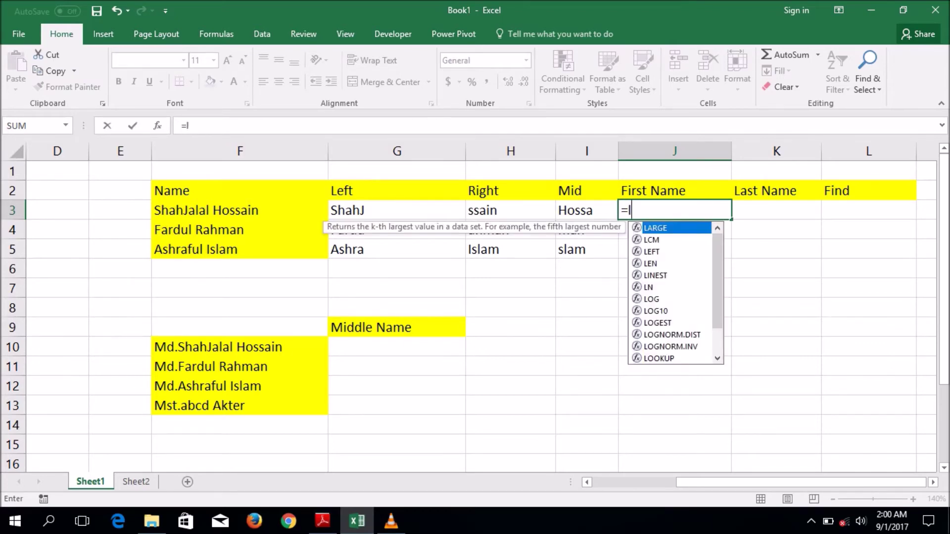
type("eft(")
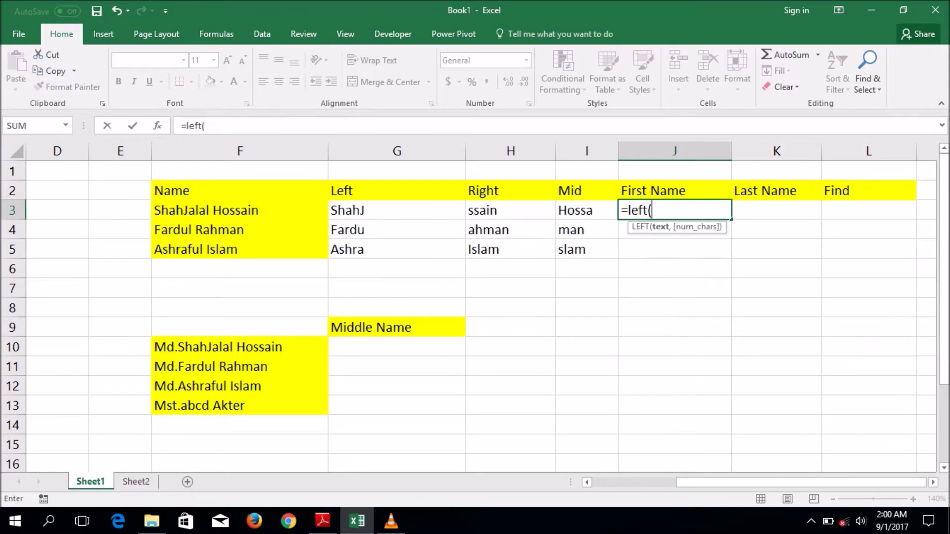
left_click(240, 211)
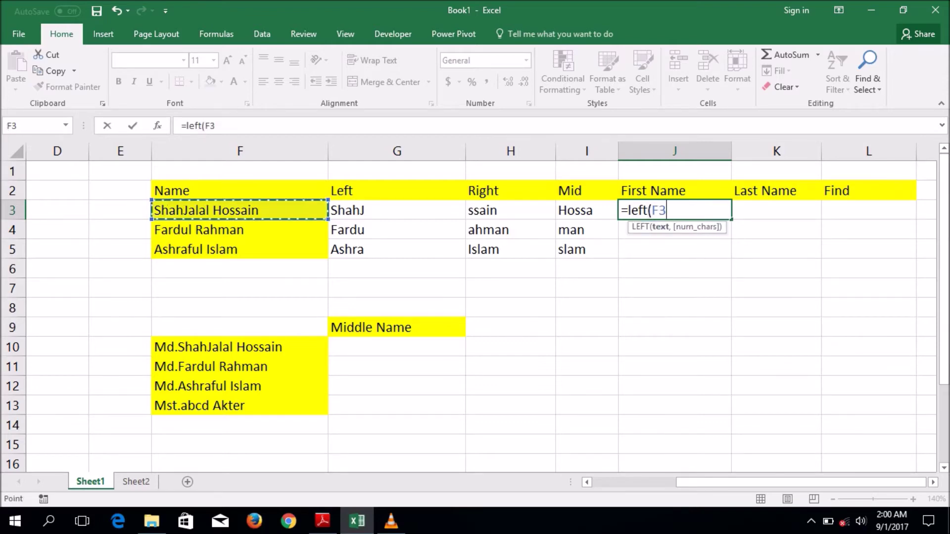
type(",f")
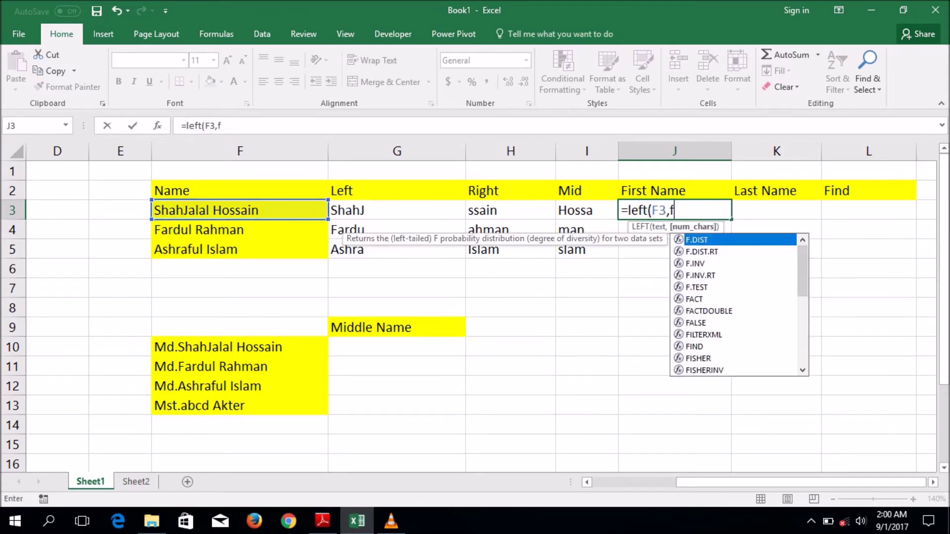
type("ind")
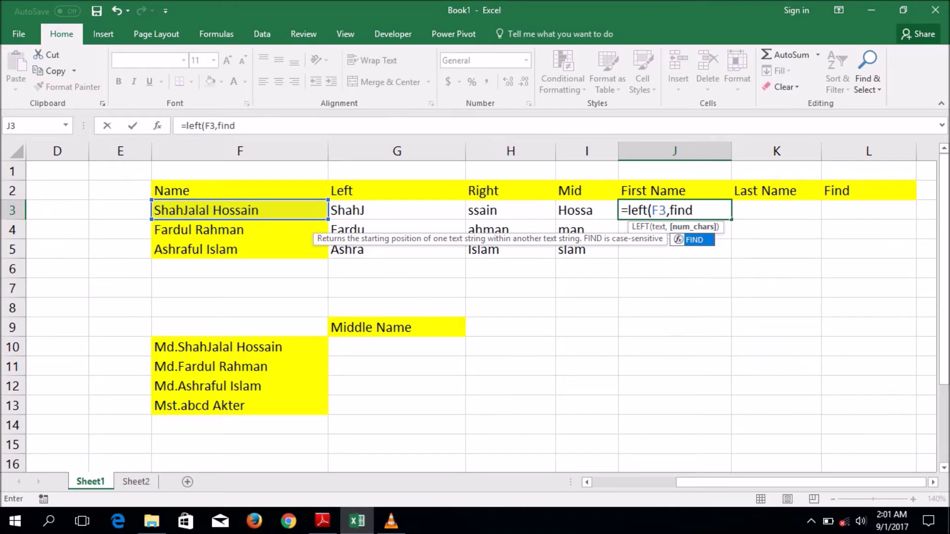
type("(")
type("\" \"")
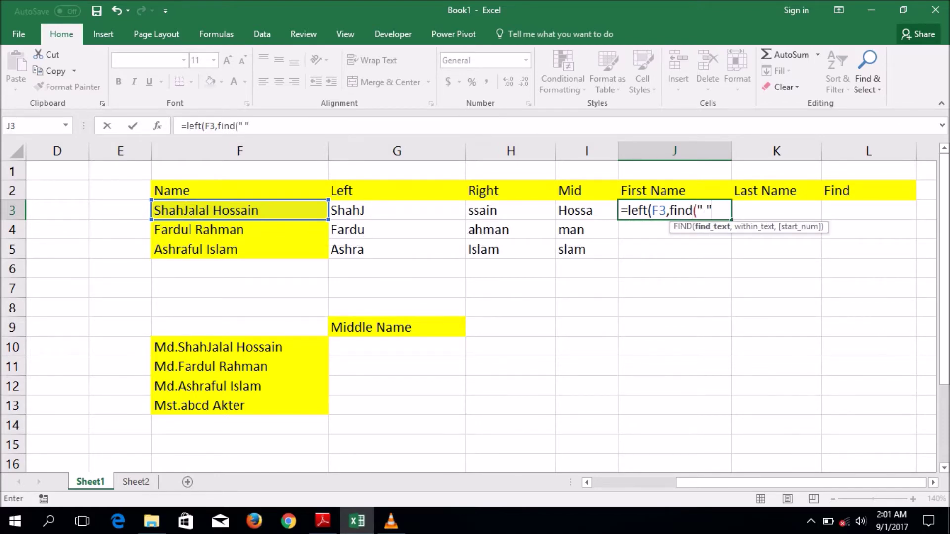
type(",")
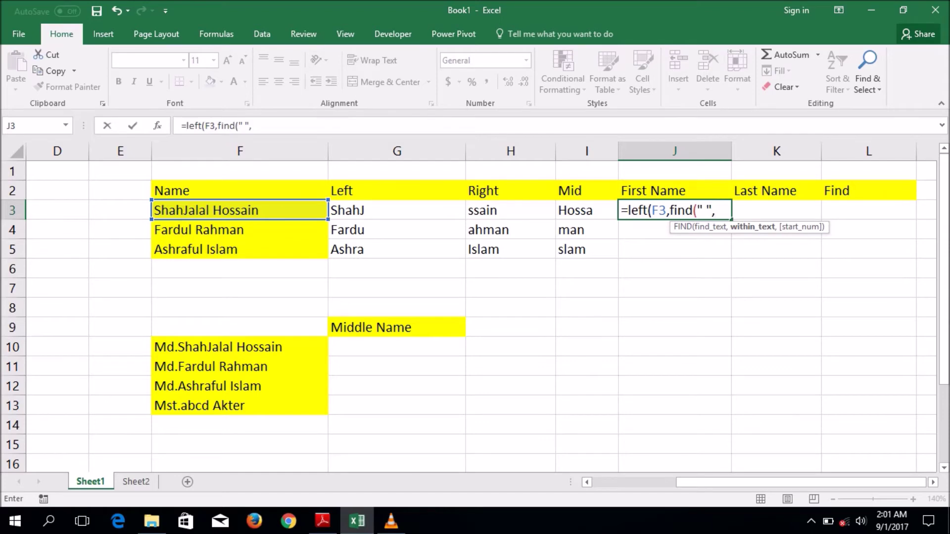
left_click(240, 211)
type(",")
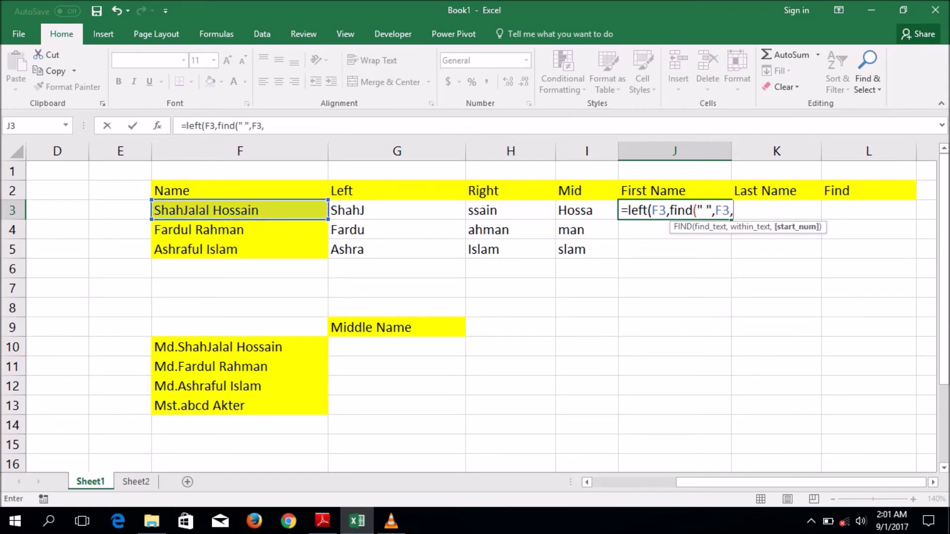
type("1))")
key("Return")
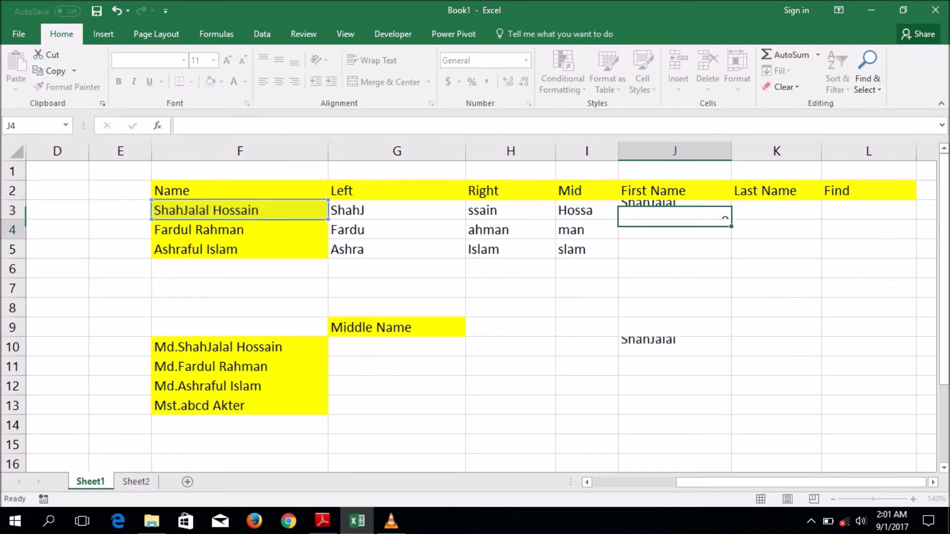
left_click(674, 209)
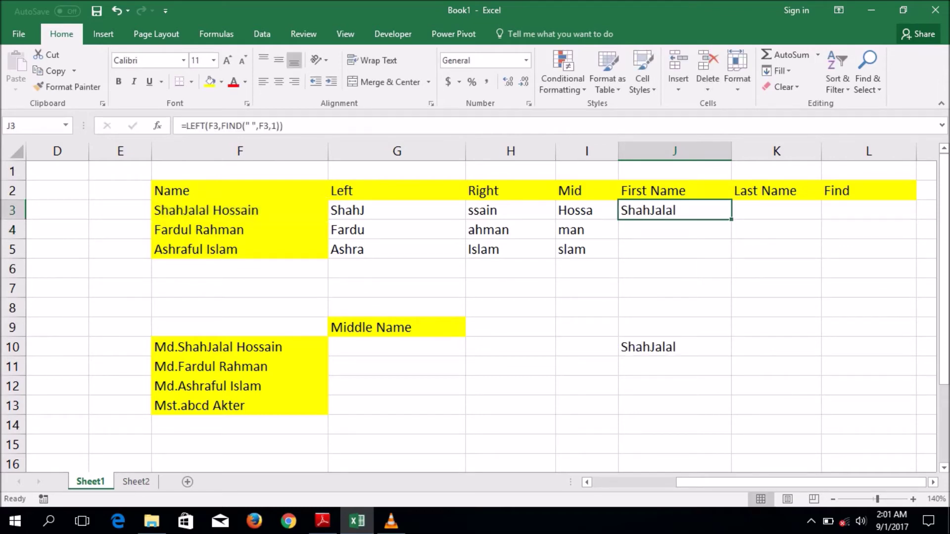
left_click_drag(731, 219, 731, 257)
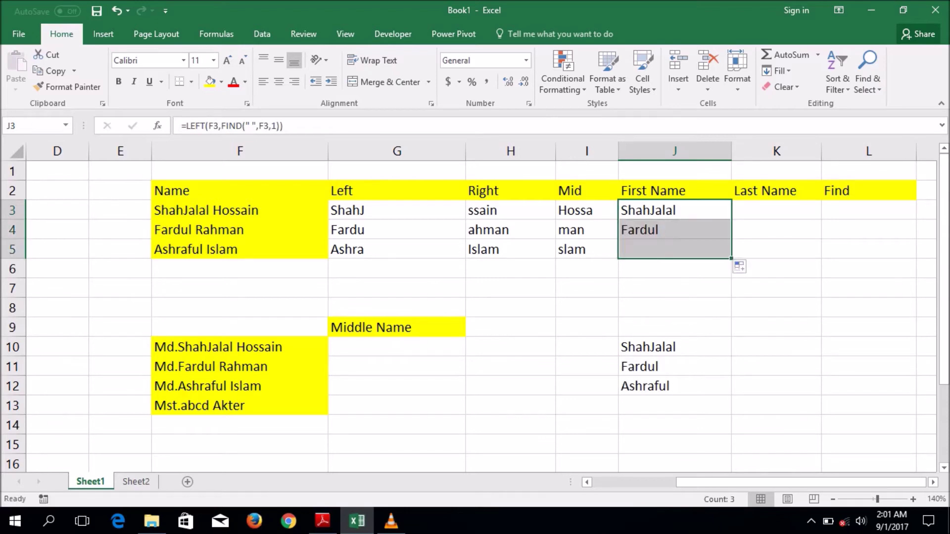
- Delete the stray first-name values in J9:J13
left_click_drag(674, 327, 675, 406)
key("Delete")
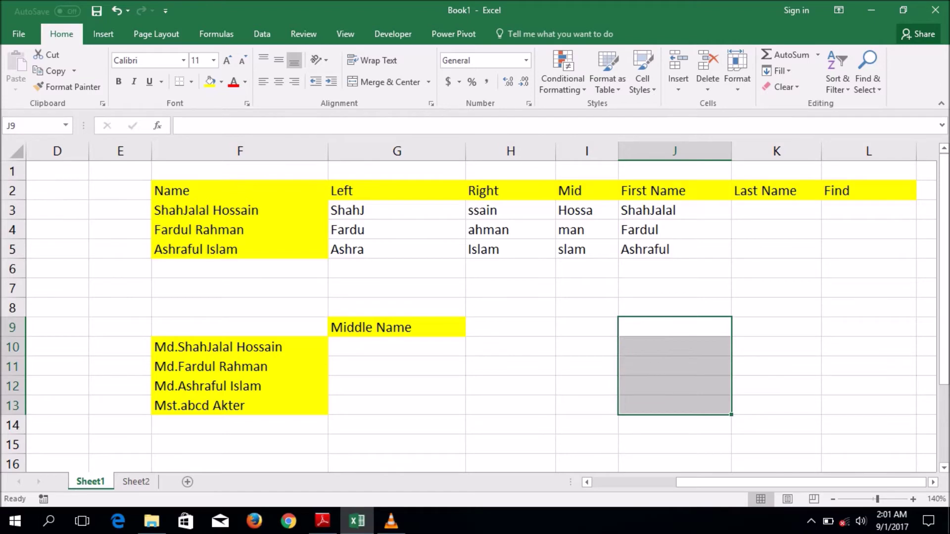
left_click(776, 209)
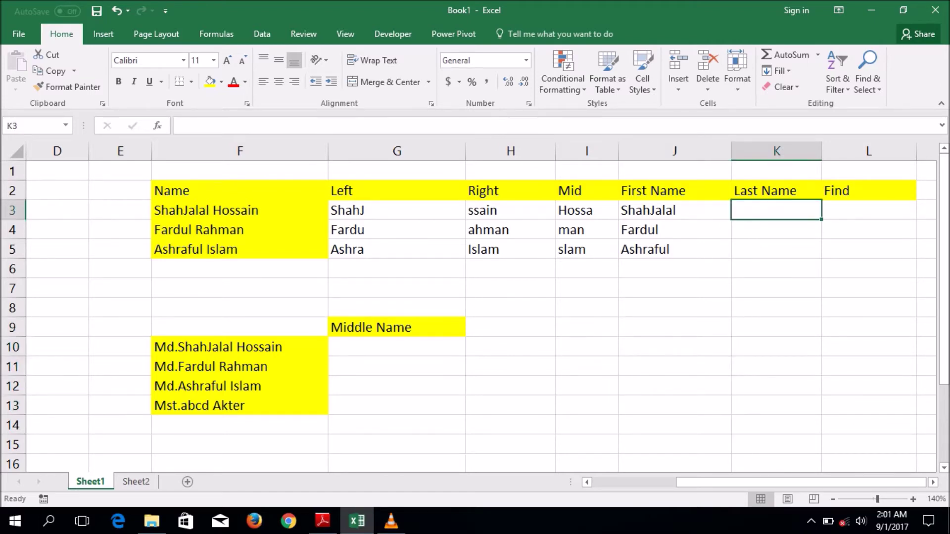
- Enter =RIGHT(F3,LEN(F3)-FIND(" ",F3,1)) in K3 to extract the last name
type("=")
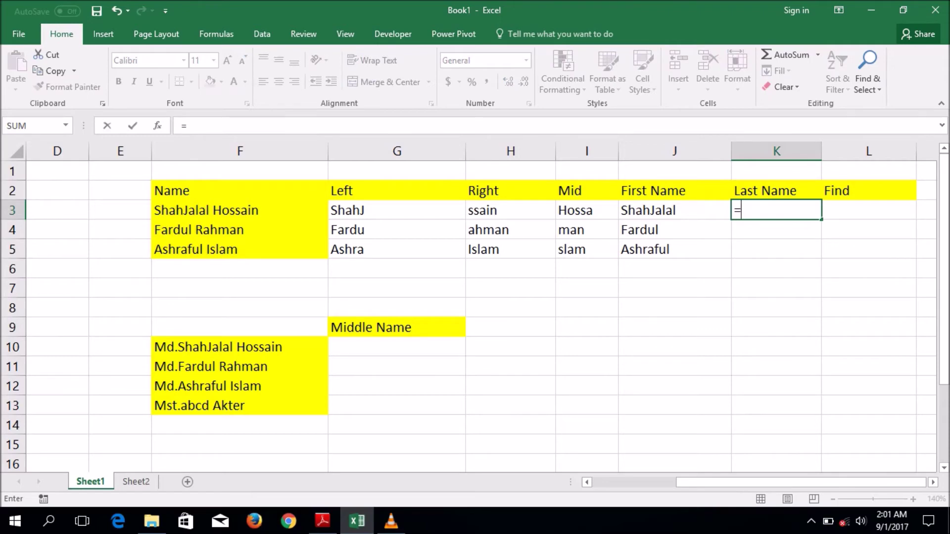
type("right")
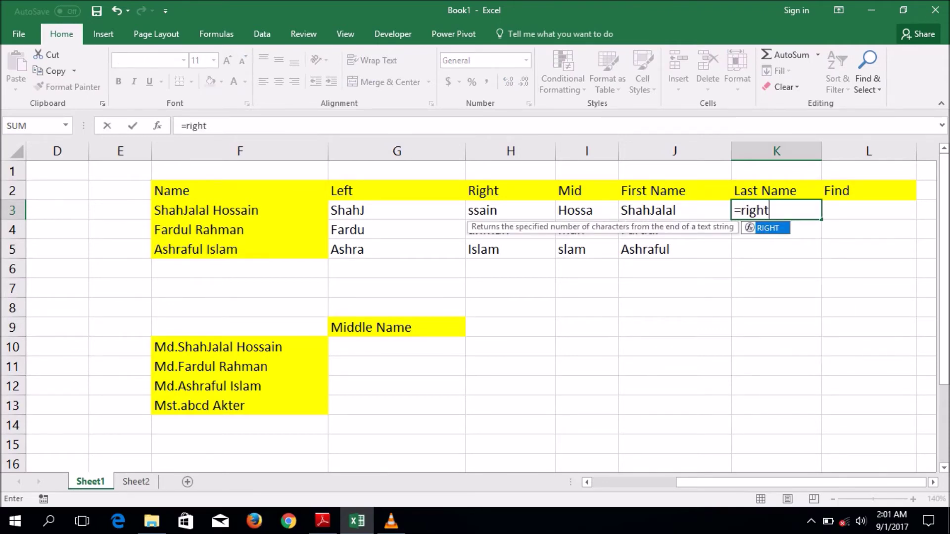
type("(")
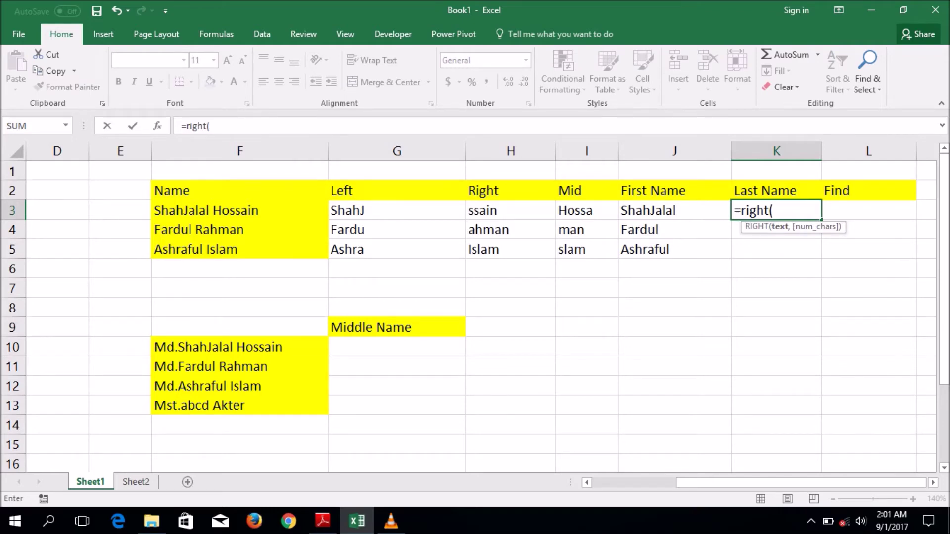
left_click(240, 210)
type(",")
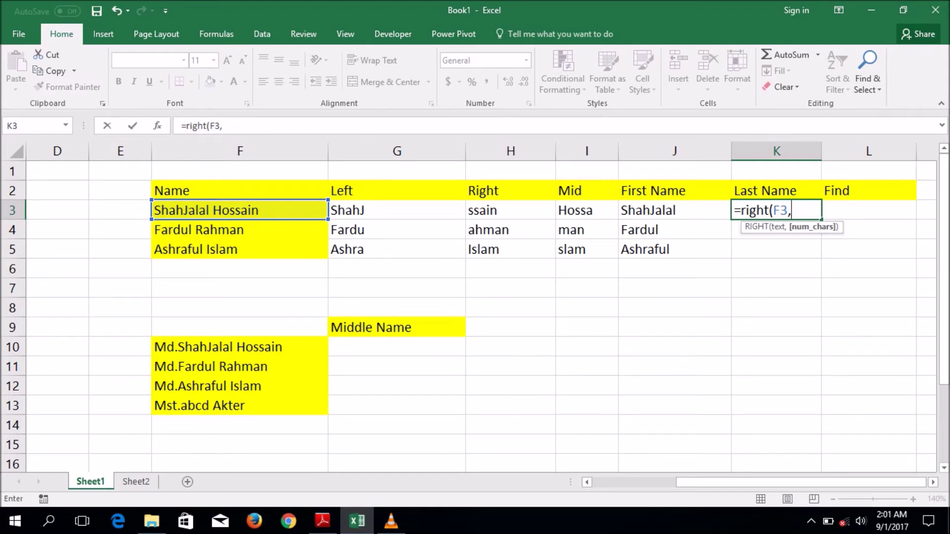
type("len")
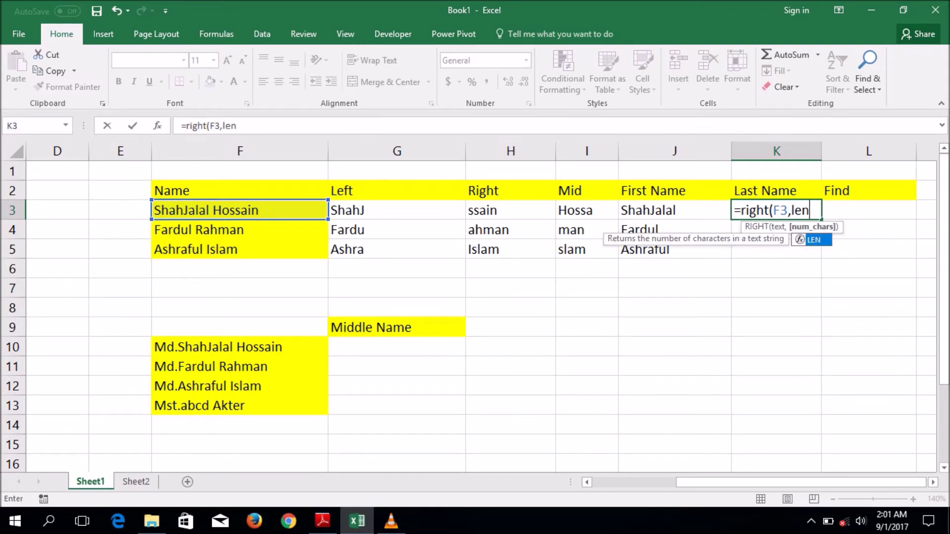
type("(")
left_click(240, 210)
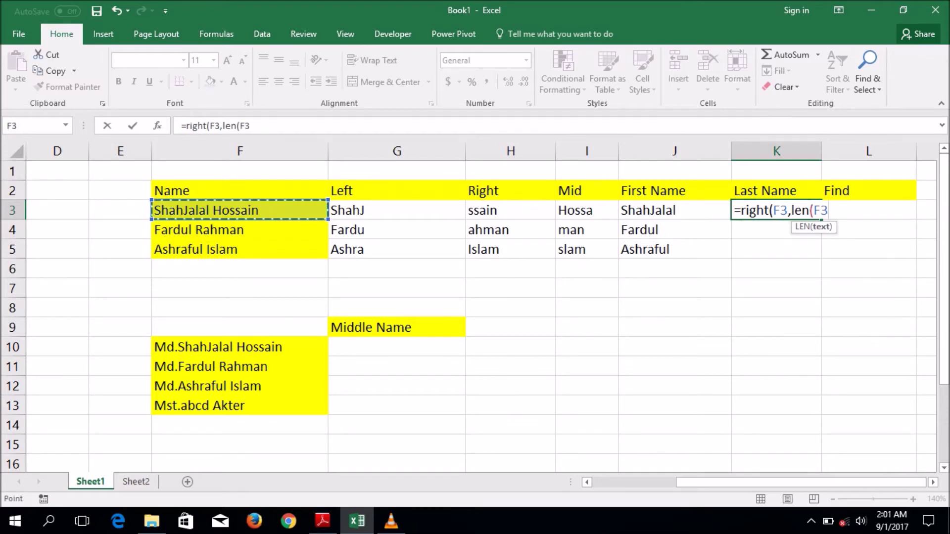
type(")-")
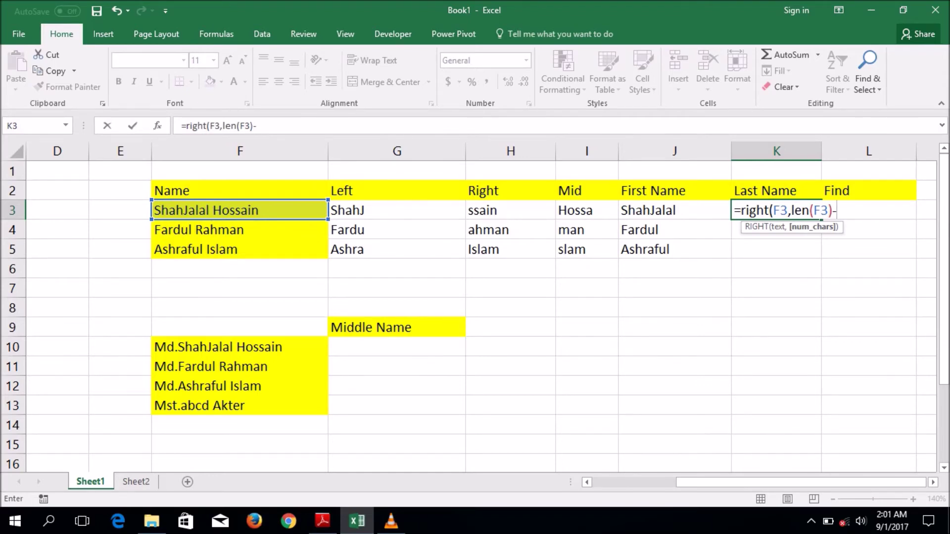
type("fin")
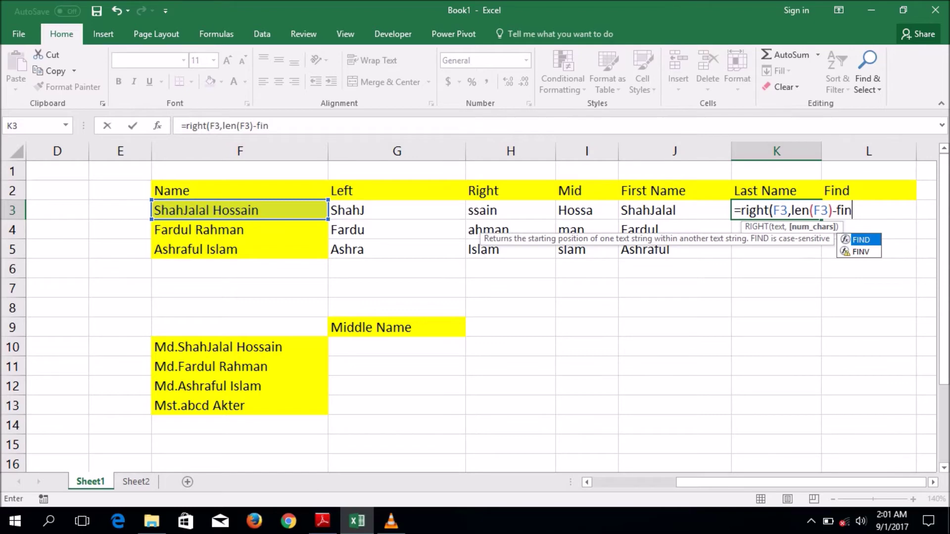
type("d")
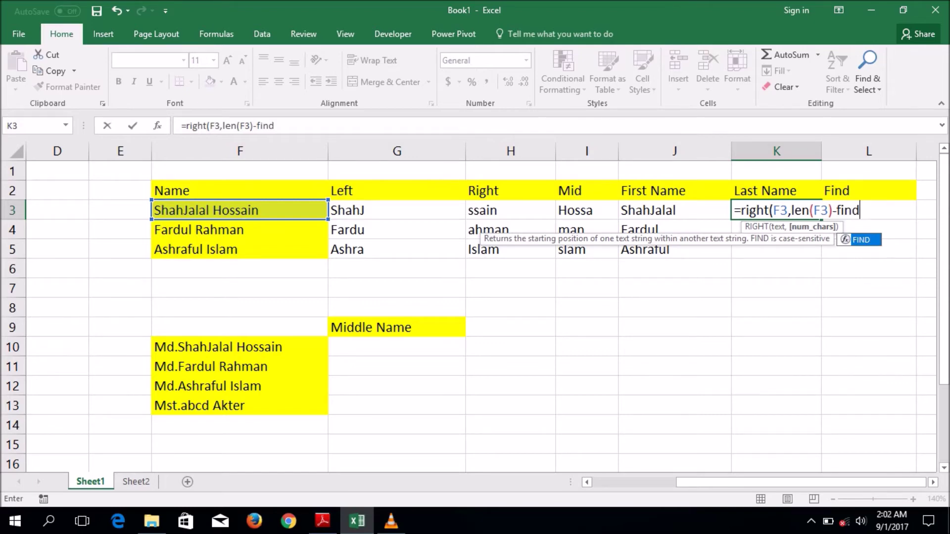
type("(")
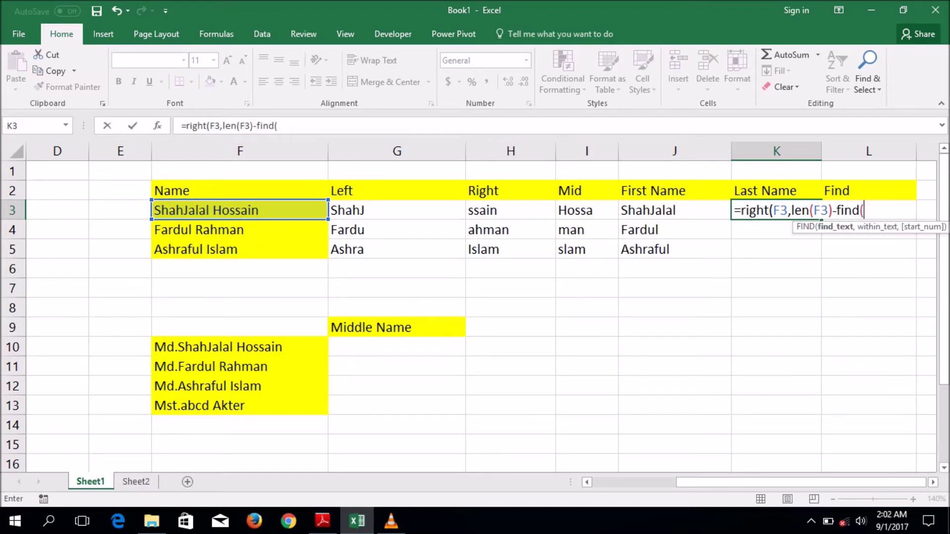
type("\"\"")
key("Left")
type(",")
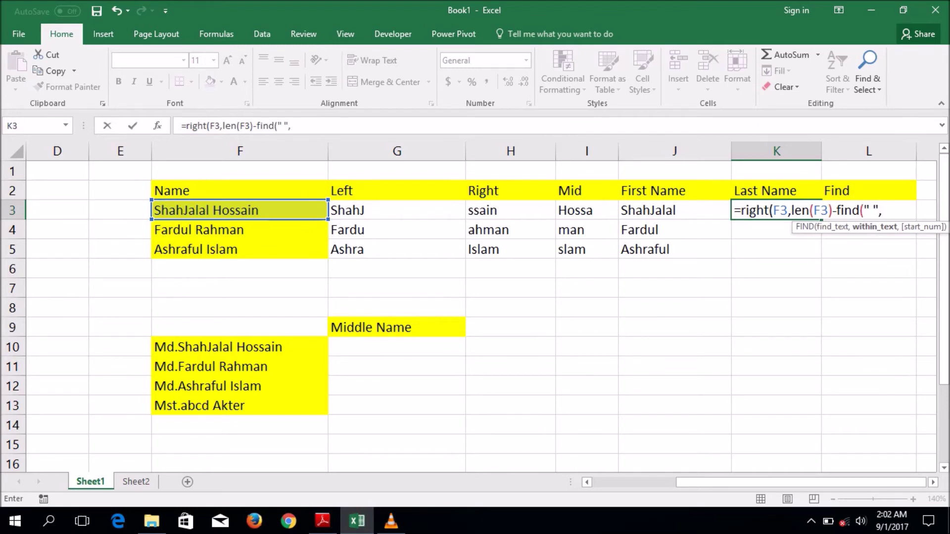
left_click(239, 210)
type(",1")
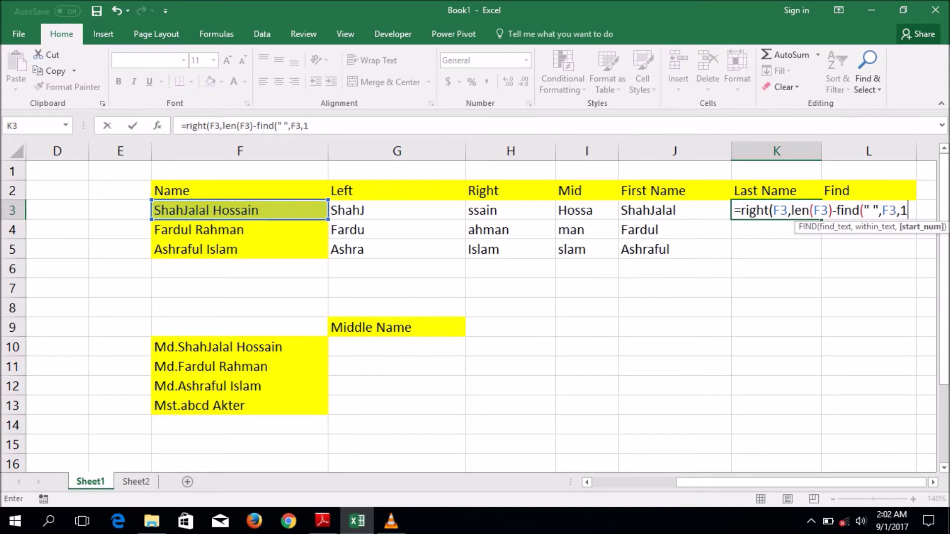
type("))")
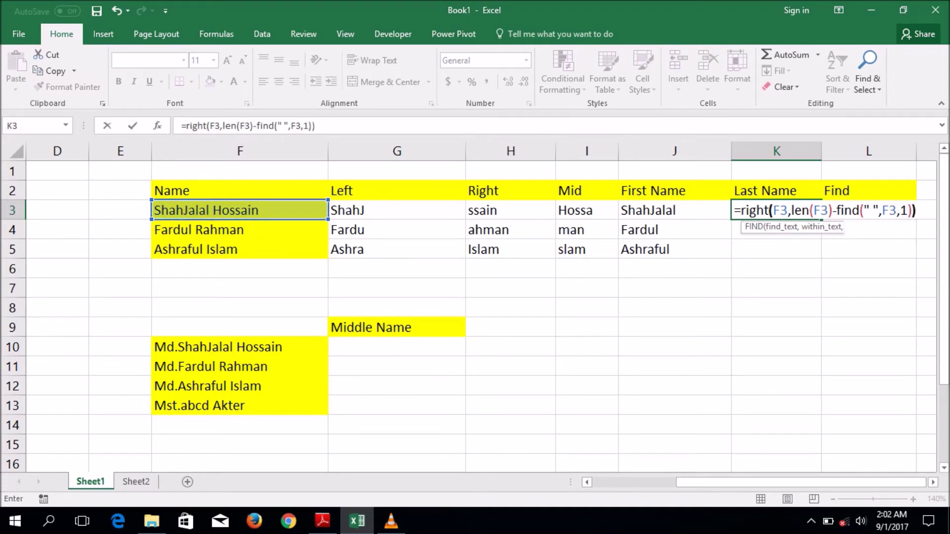
key("Return")
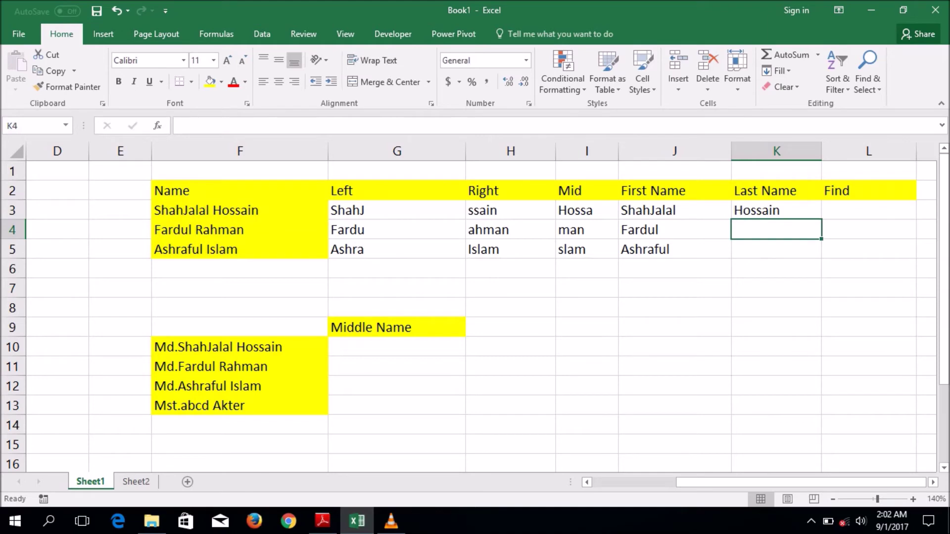
left_click(776, 210)
left_click_drag(821, 220, 811, 250)
left_click(776, 209)
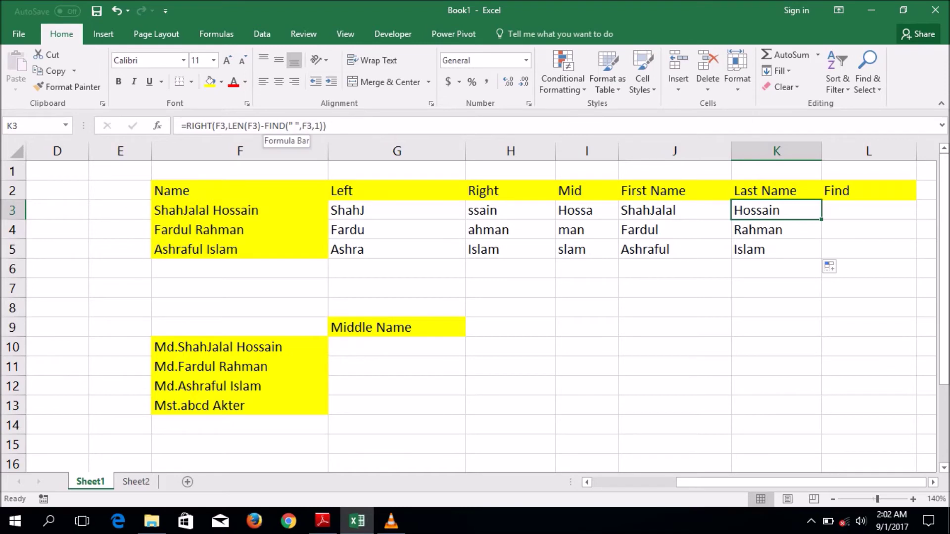
- Test swapping K3's FIND part for an L3 reference, undo it, and begin =FIND(" ", in L3
left_click_drag(264, 125, 327, 126)
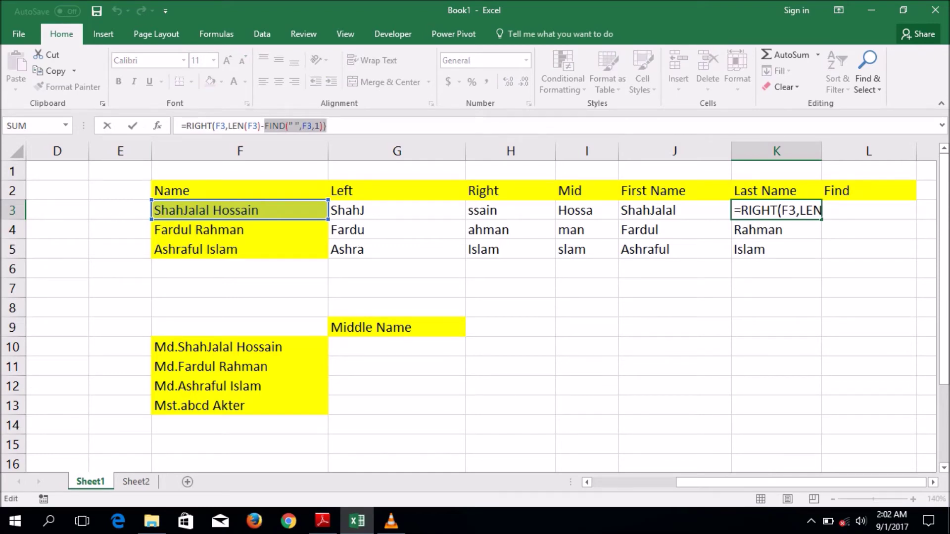
left_click(869, 210)
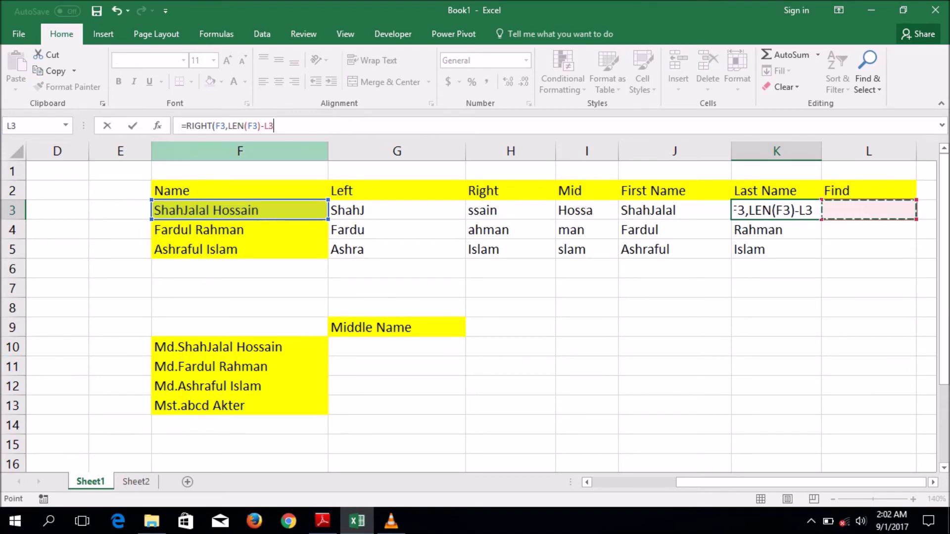
key("ctrl+z")
key("Return")
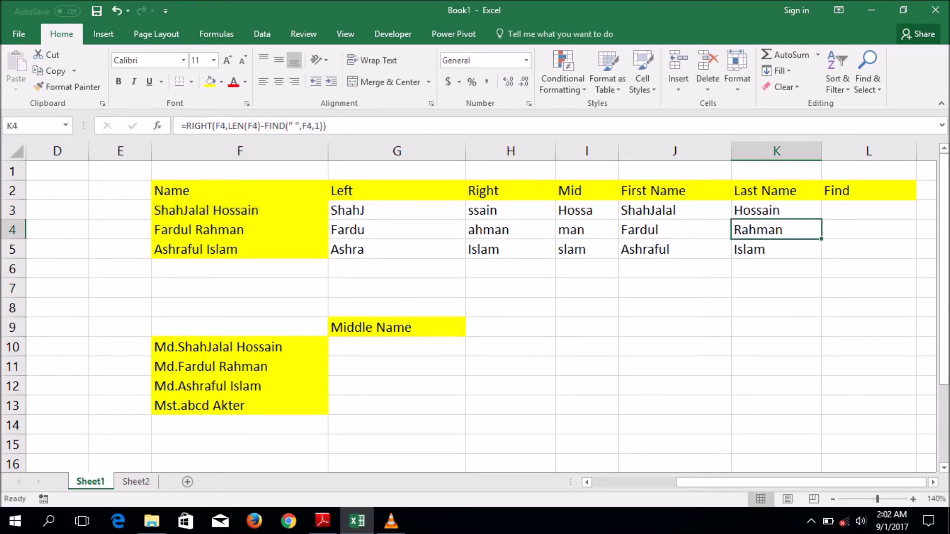
left_click(868, 209)
type("=")
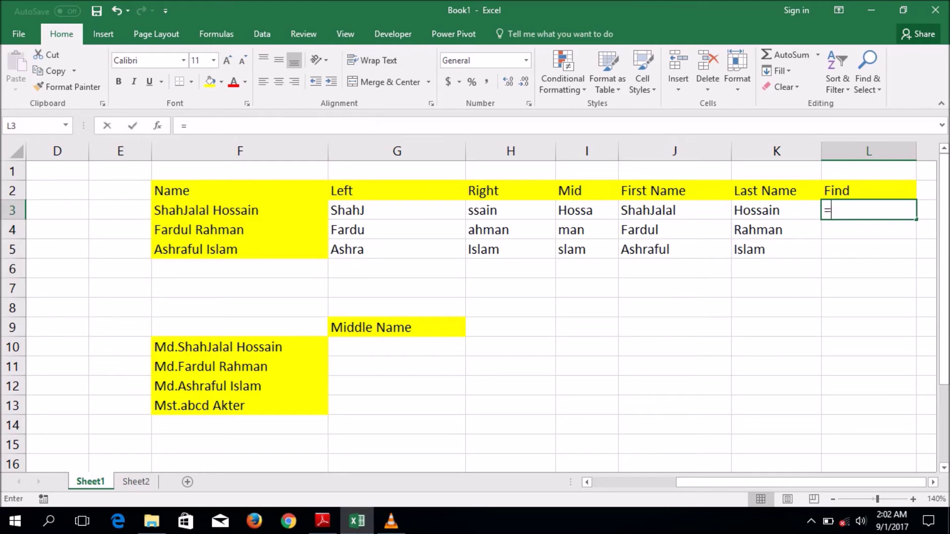
type("fin")
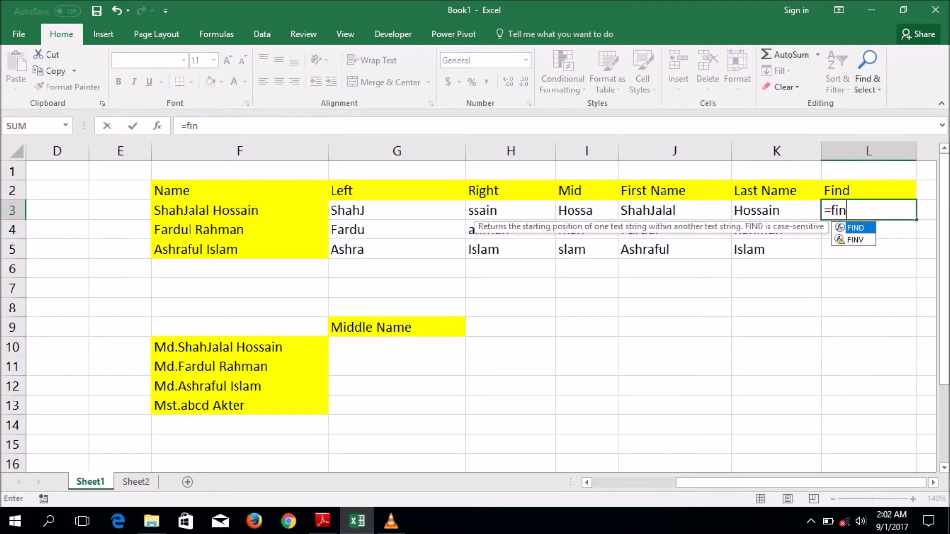
type("d(")
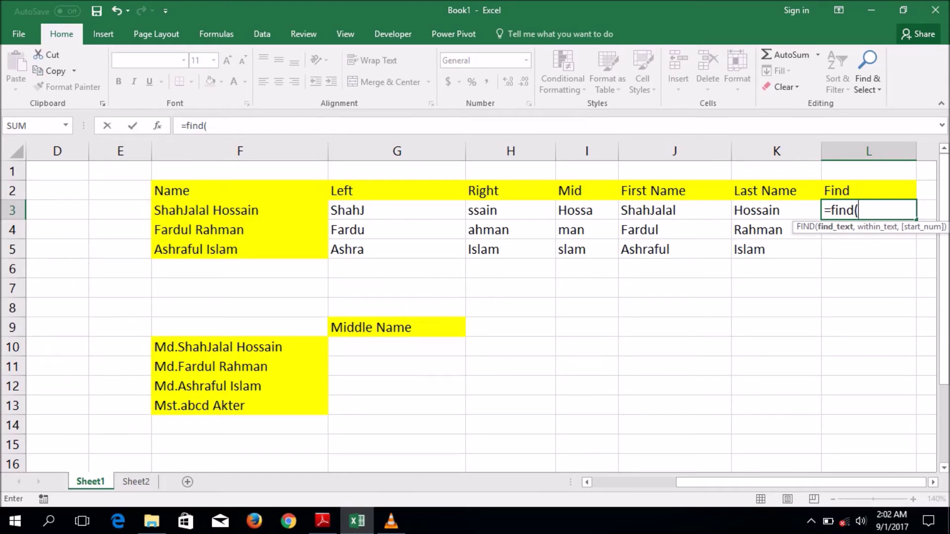
type("\" \",")
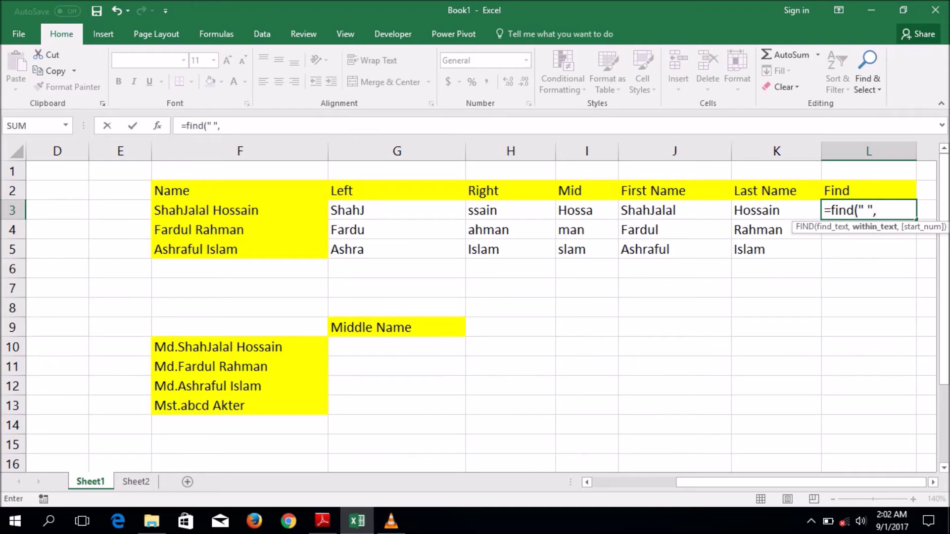
- Complete =FIND(" ",F3,1) in L3, fill it down to L5, and check the copies
left_click(240, 210)
type(",1)")
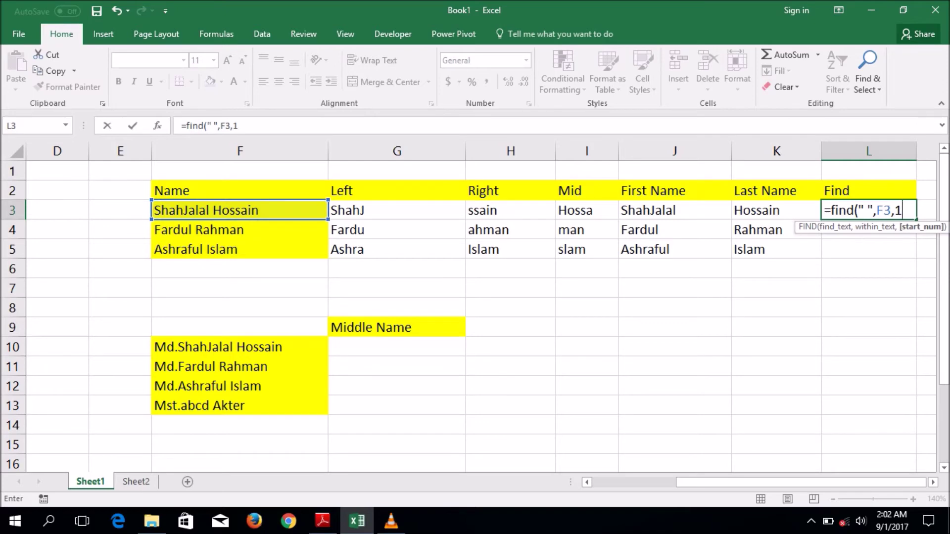
key("Return")
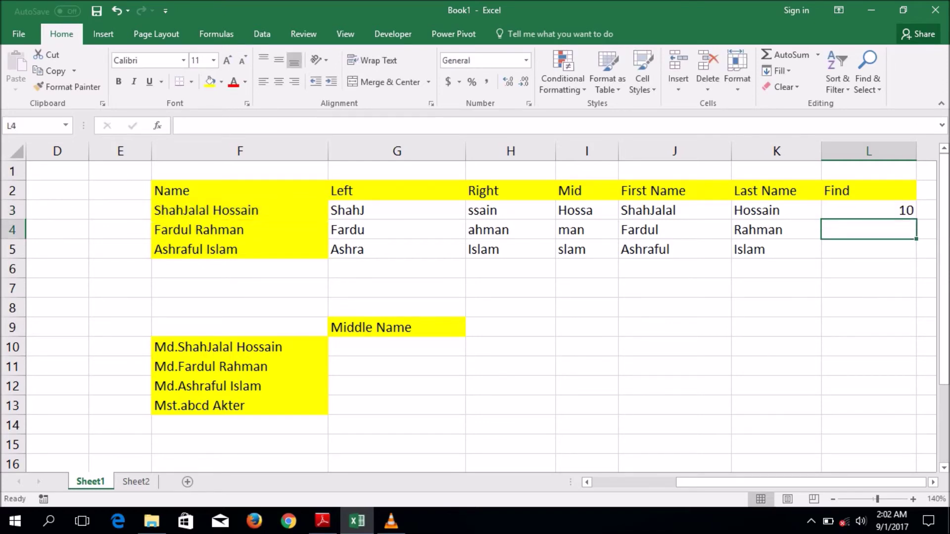
left_click(868, 210)
left_click_drag(916, 219, 916, 255)
key("shift+Up")
key("shift+Up")
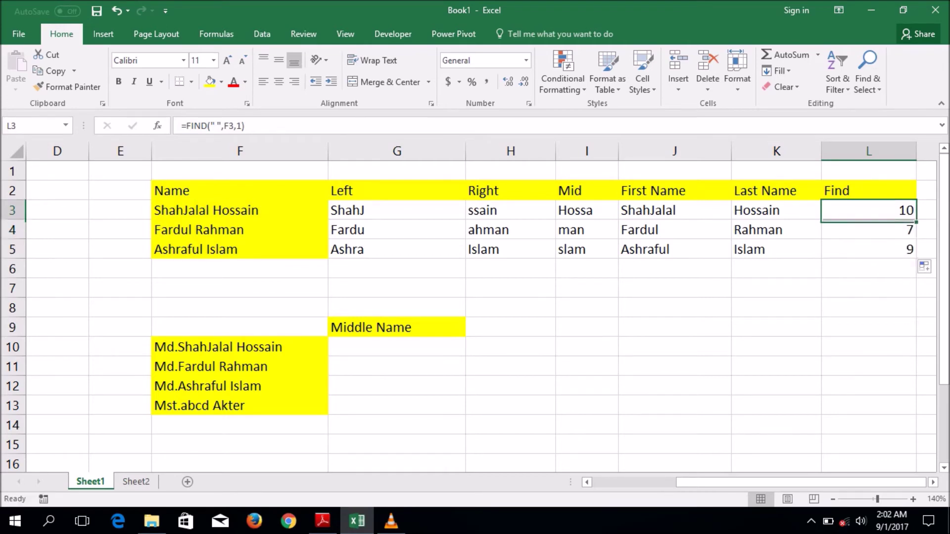
key("Down")
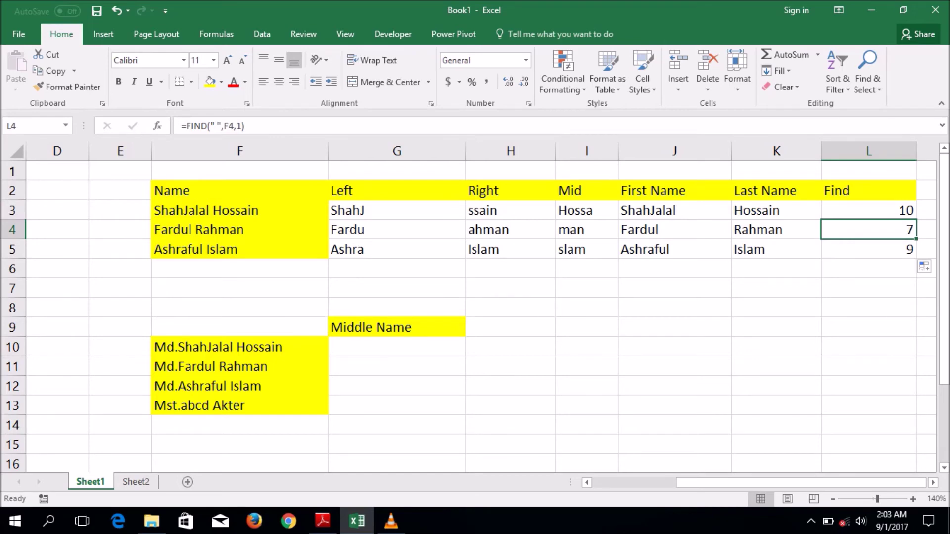
left_click(869, 249)
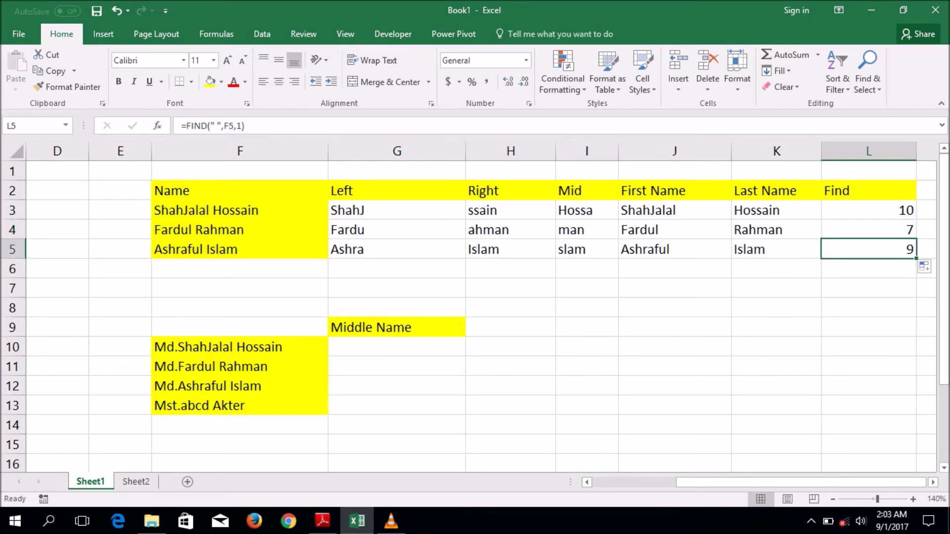
- Compare the names in F3:F5 with the dotted full name in F10 and select G10
scroll(475, 317, "down", 1)
scroll(475, 316, "up", 1)
left_click(396, 346)
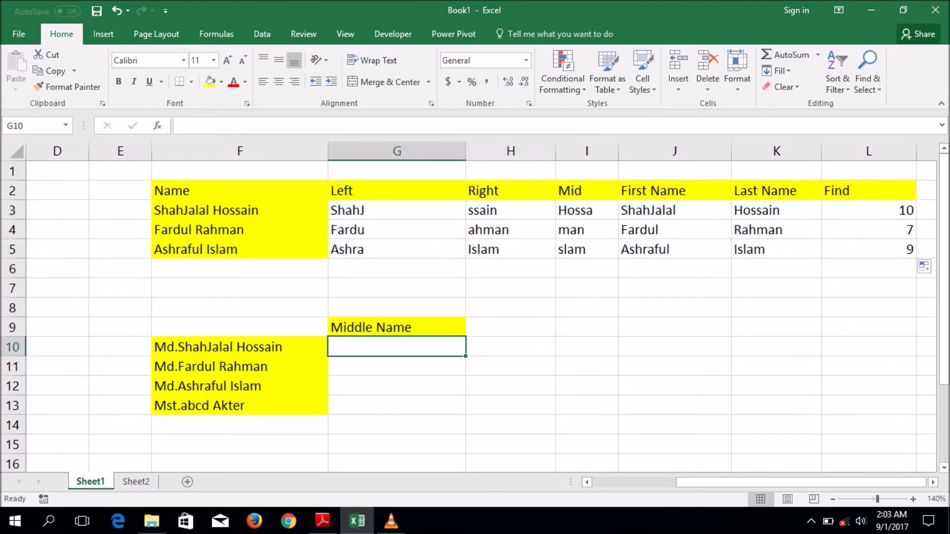
left_click_drag(240, 211, 240, 249)
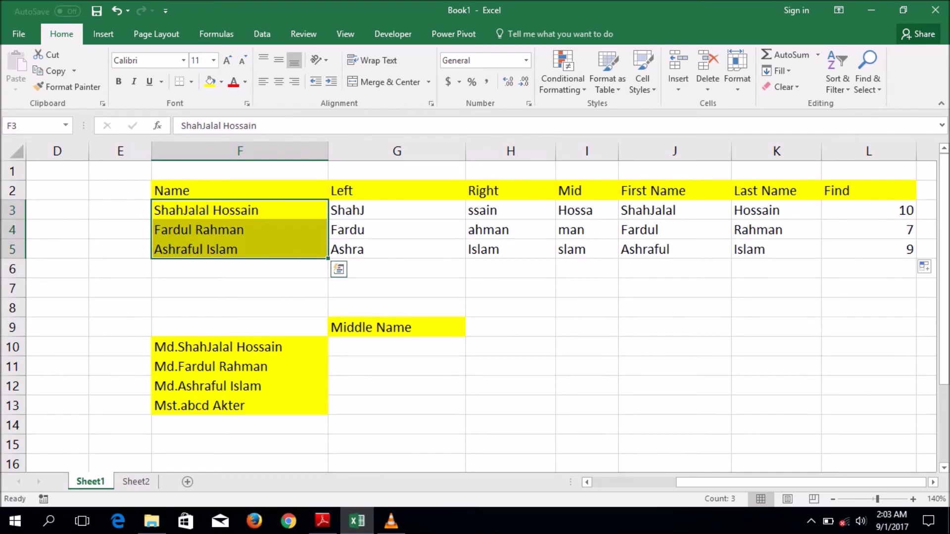
left_click(240, 347)
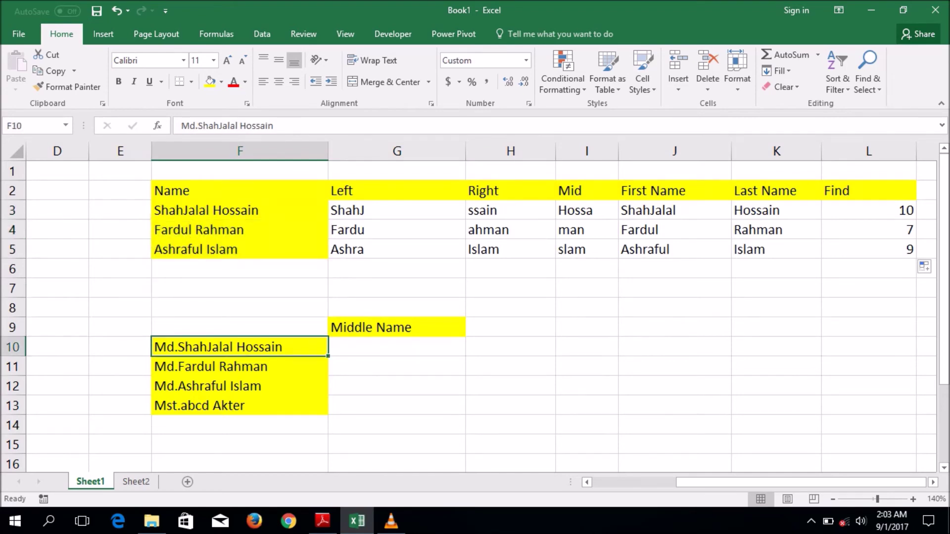
left_click(396, 346)
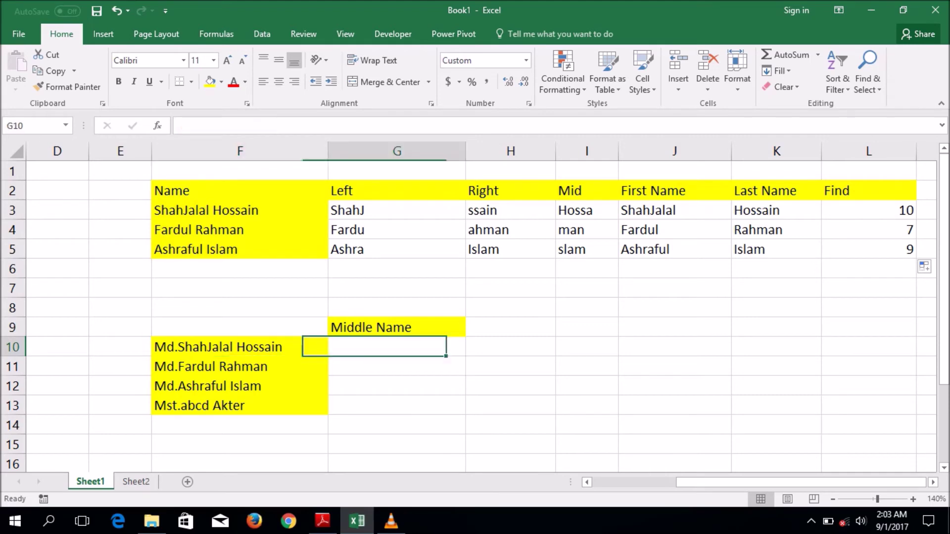
- Type the start of G10's middle-name formula: =mid(F10,find(".",F10,1)+1,
type("=")
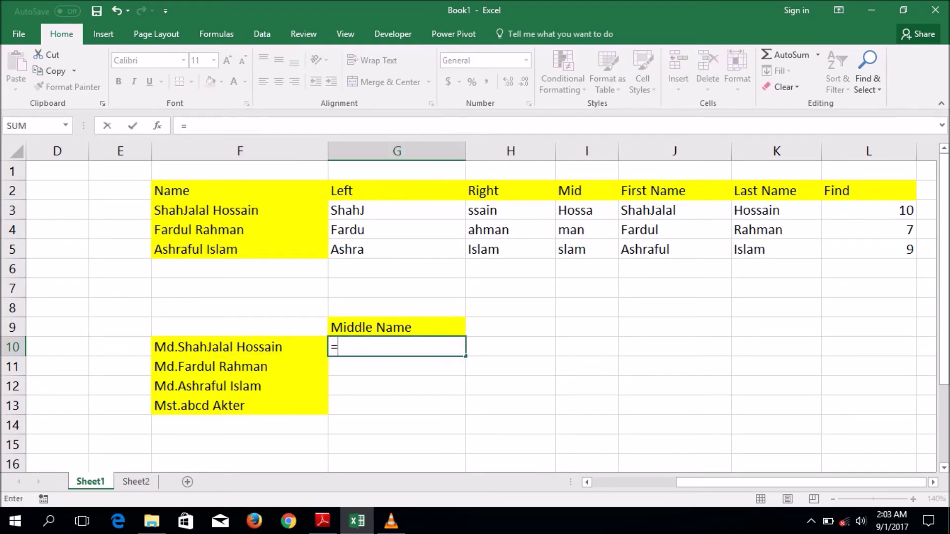
type("mid")
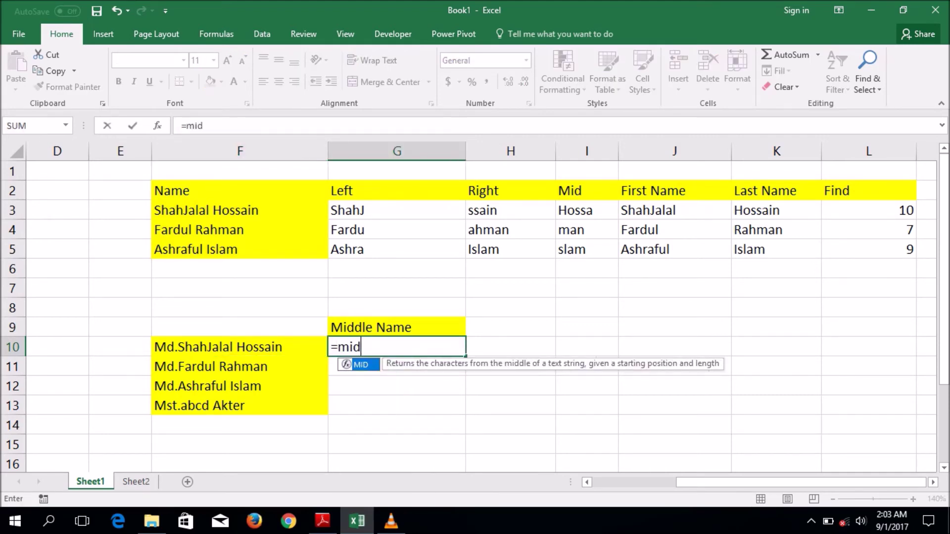
type("(")
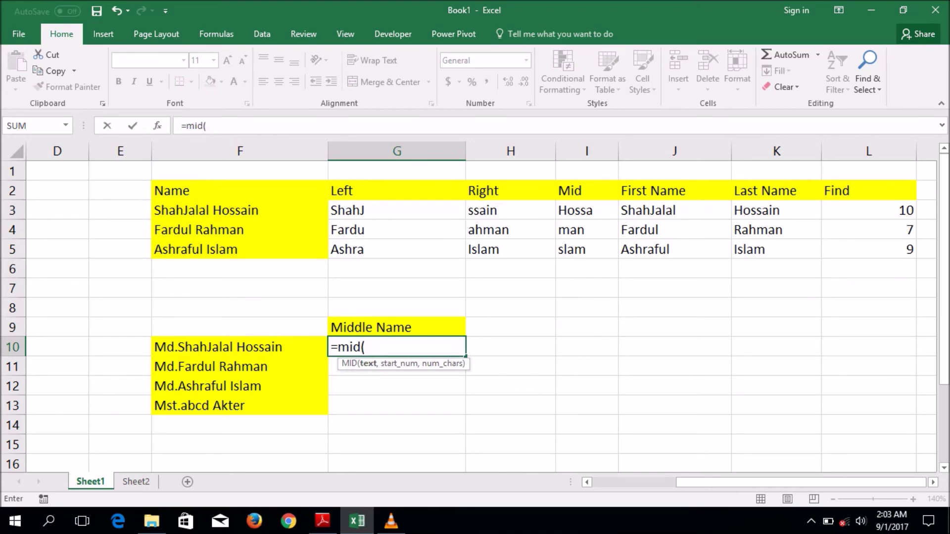
left_click(240, 347)
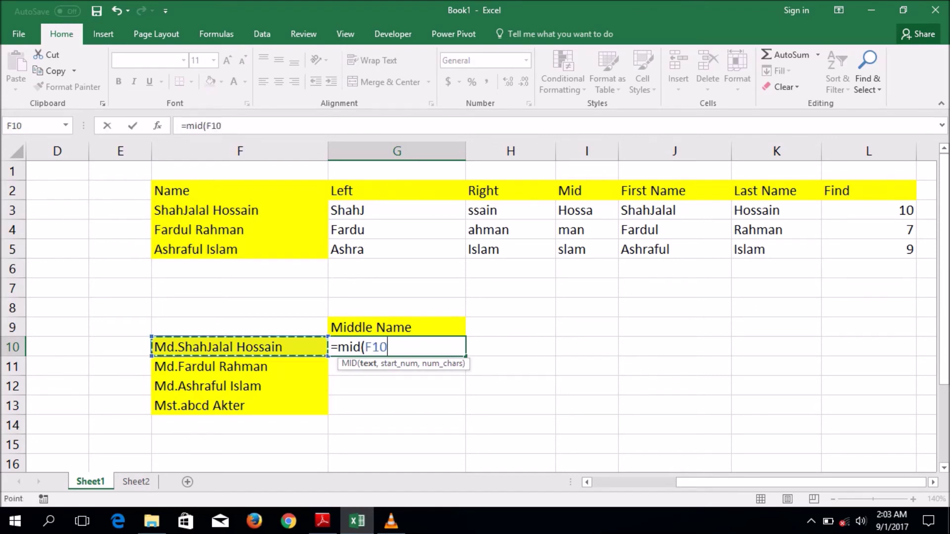
type(",")
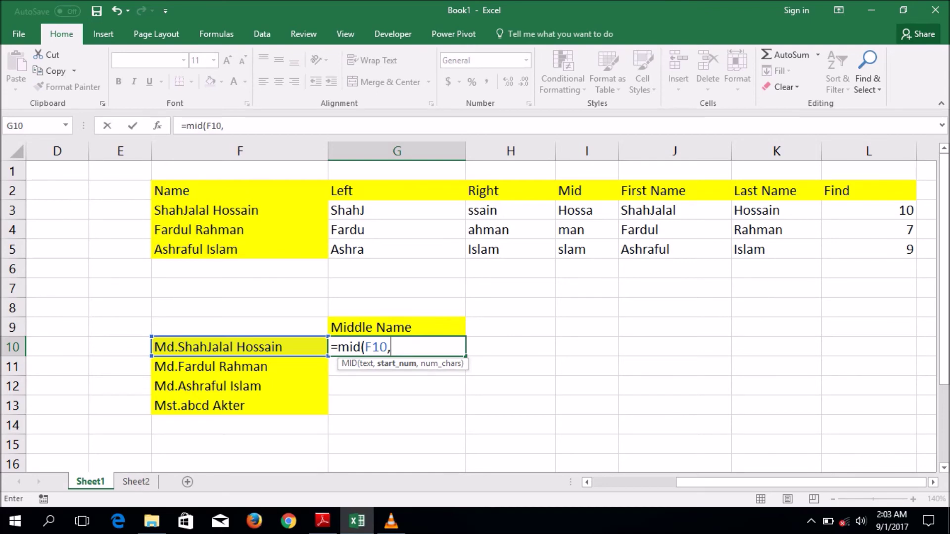
type("find")
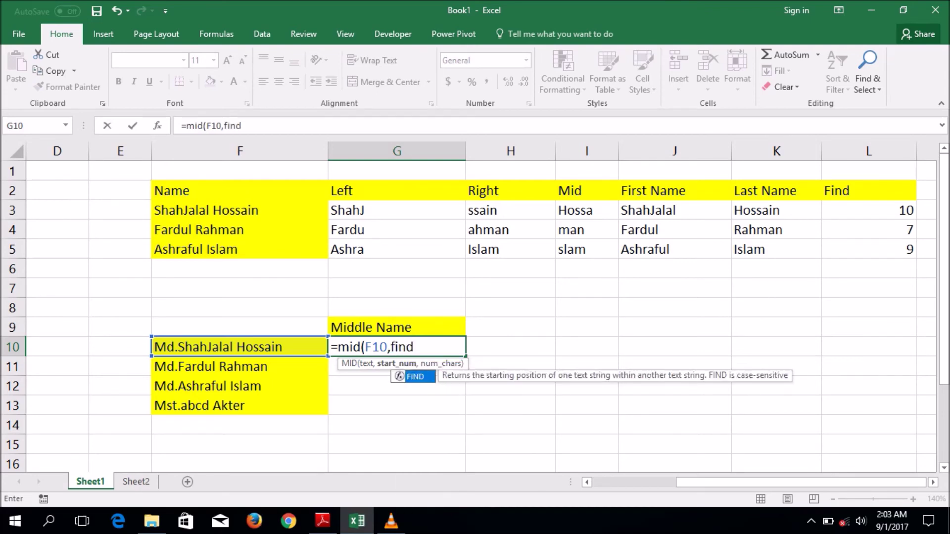
type("(\".\"")
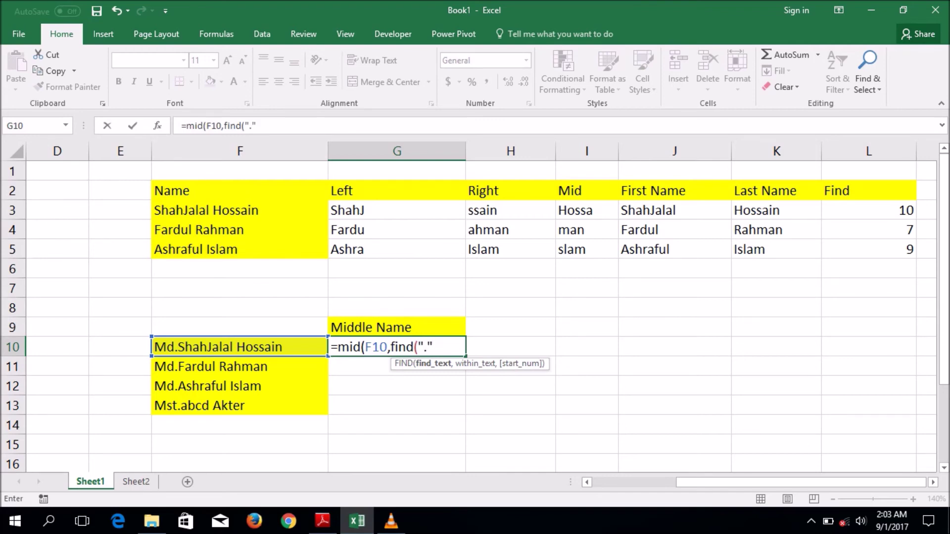
type(",")
key("Left")
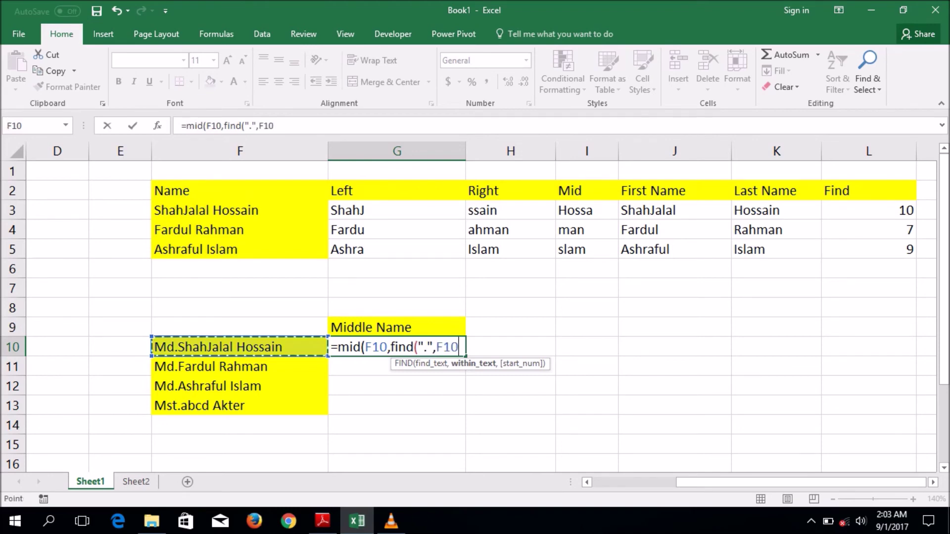
type(",1")
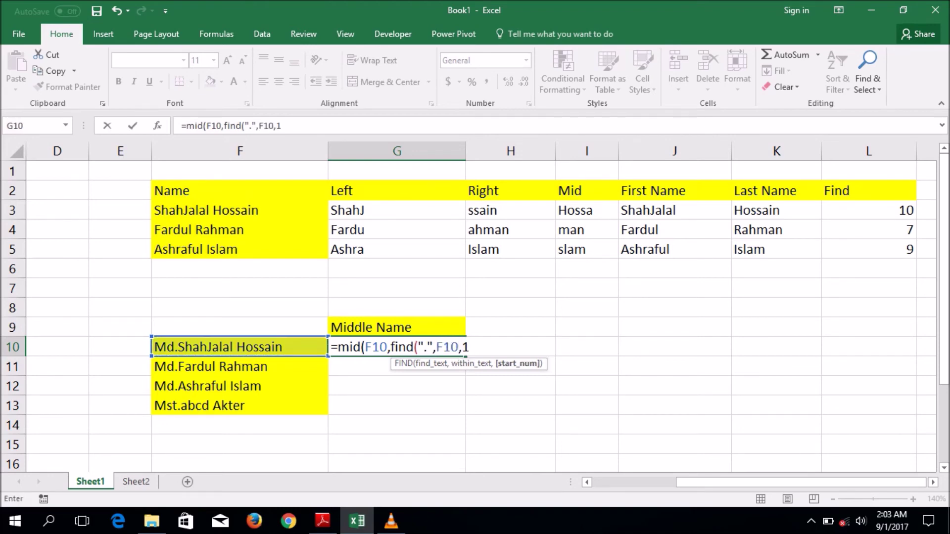
type(")+")
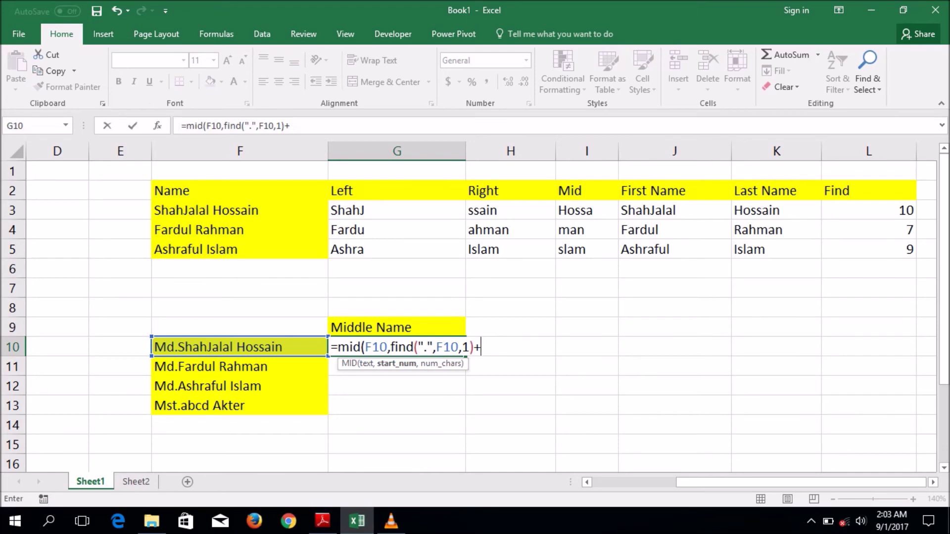
type("1,")
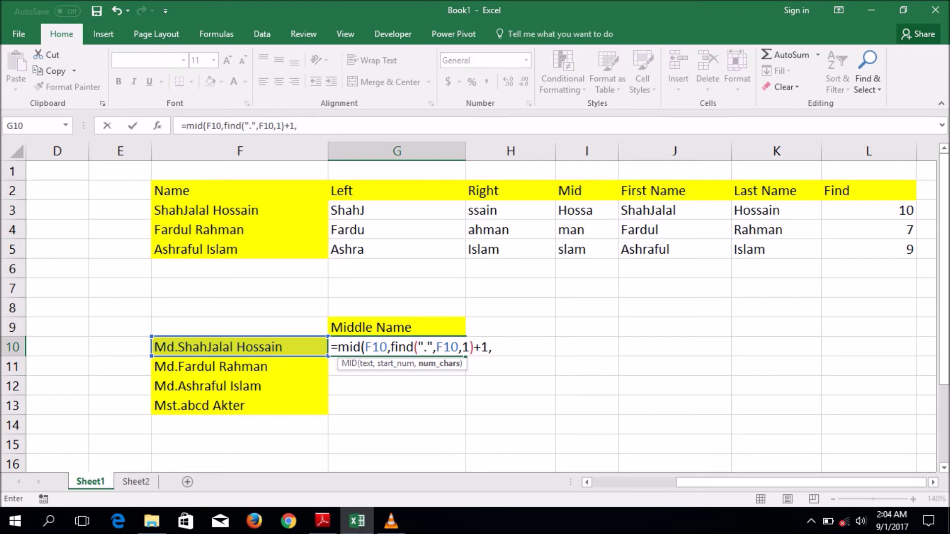
type("findd")
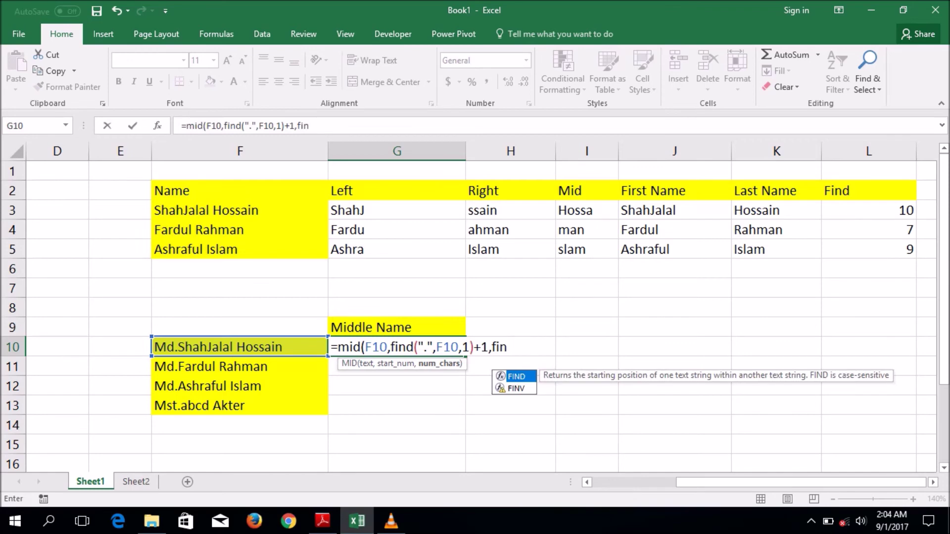
type("d(")
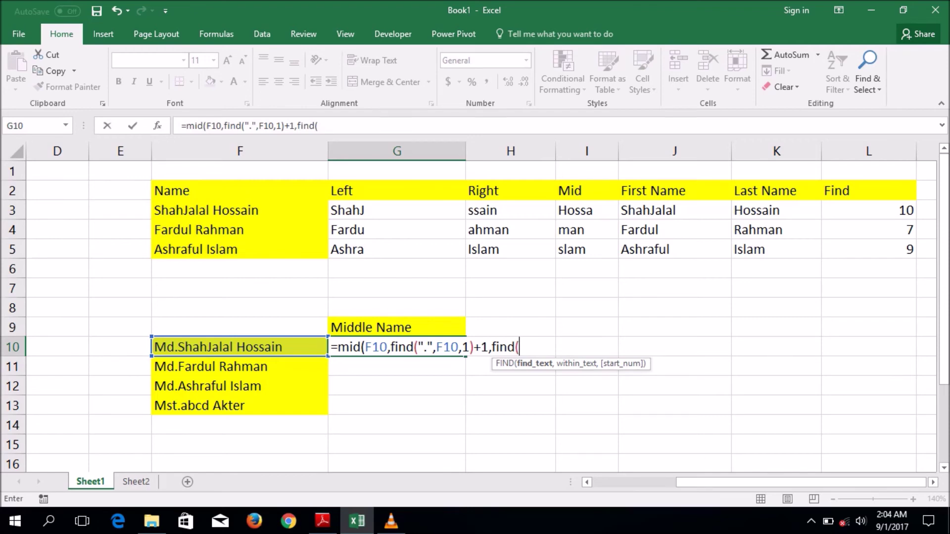
type("\" \",")
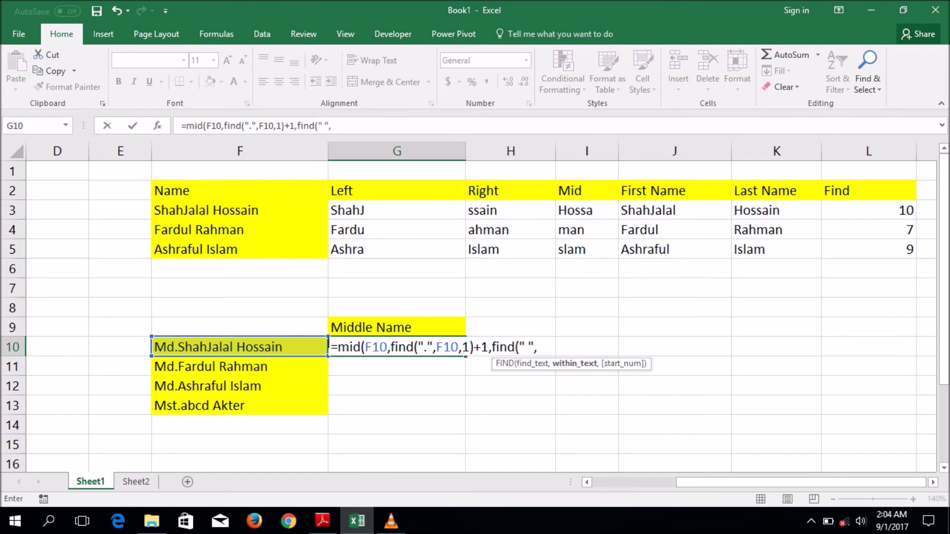
type(",")
type("10,1)")
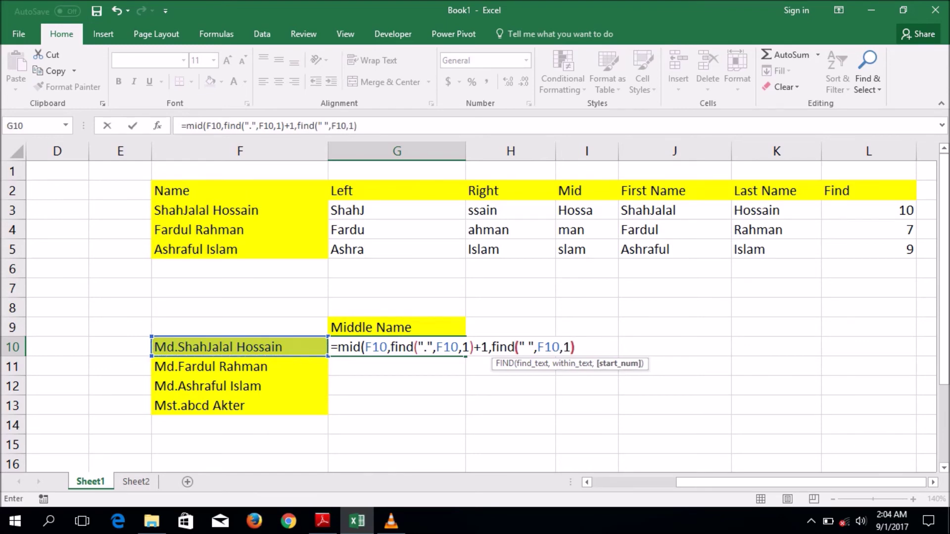
type("-")
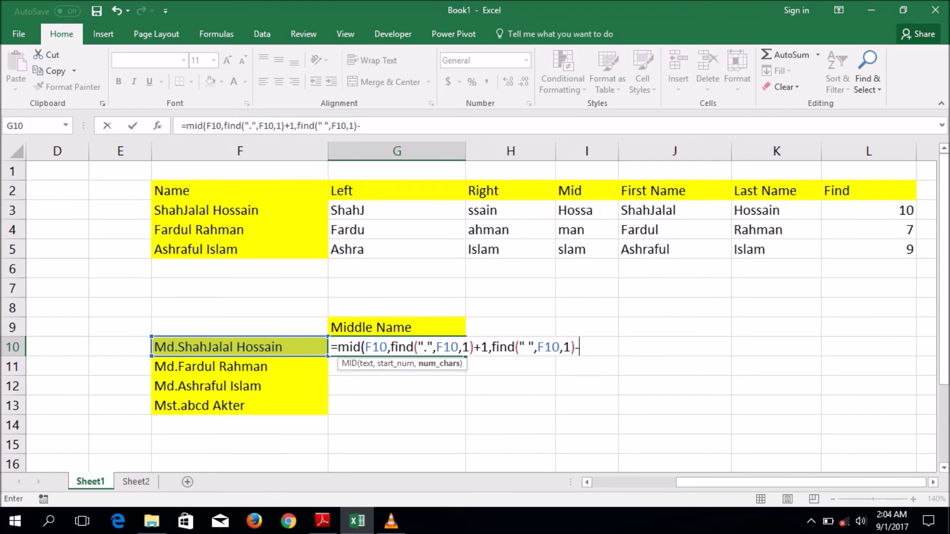
type("find")
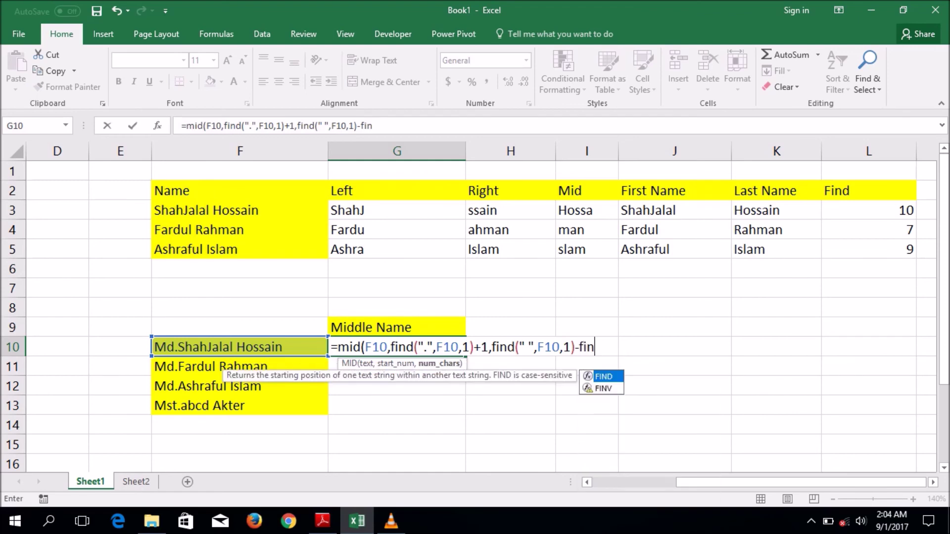
type("(")
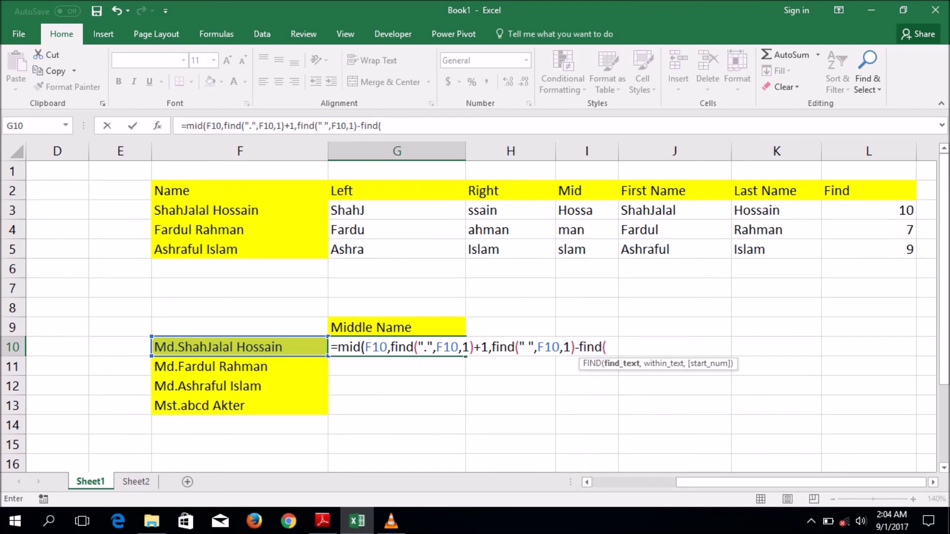
type("\".\",")
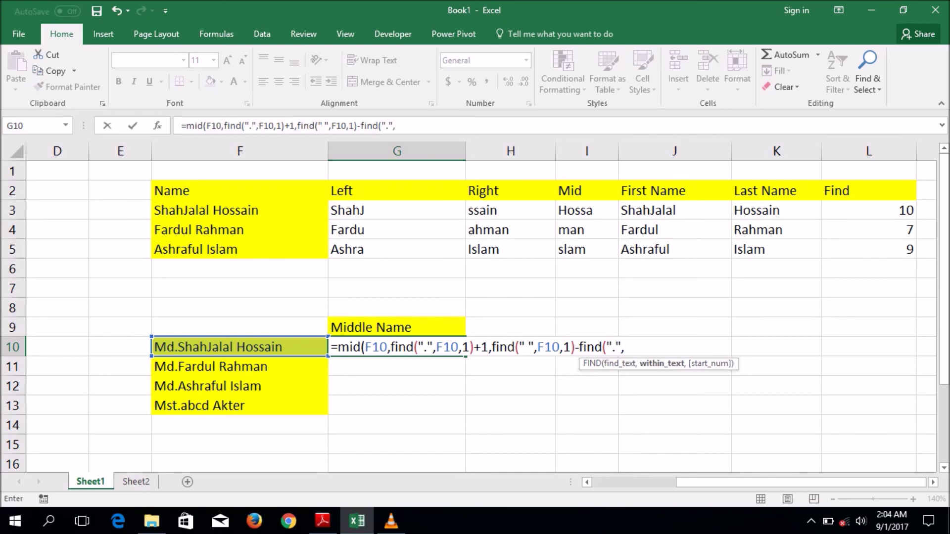
left_click(239, 347)
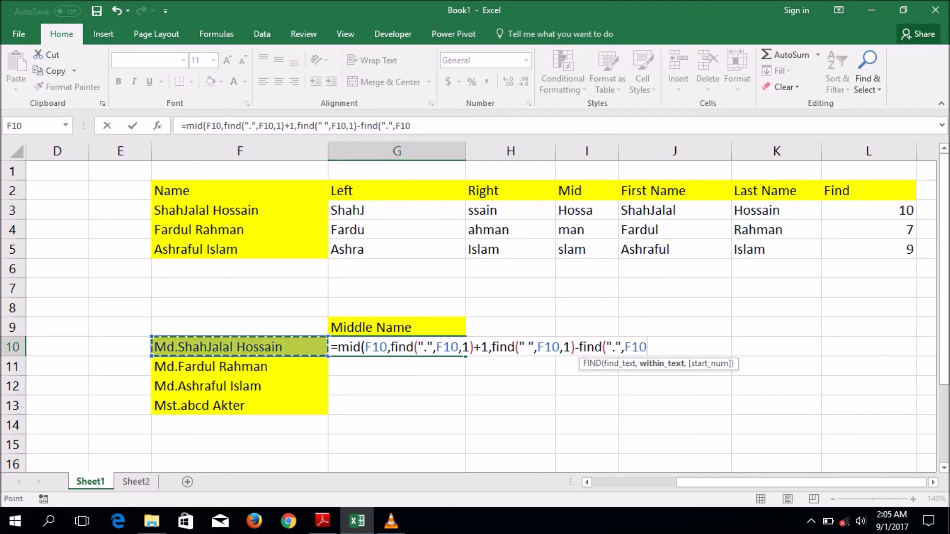
type(",1)")
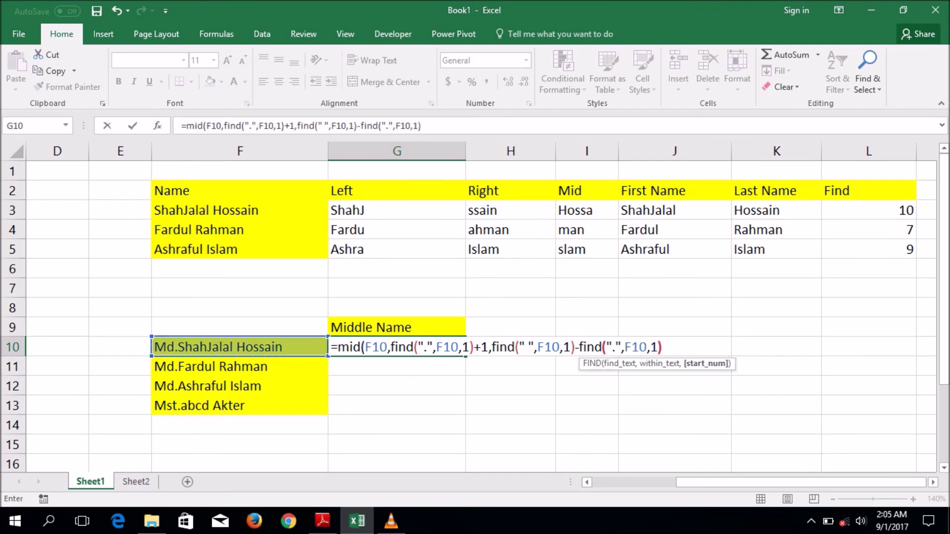
type(")")
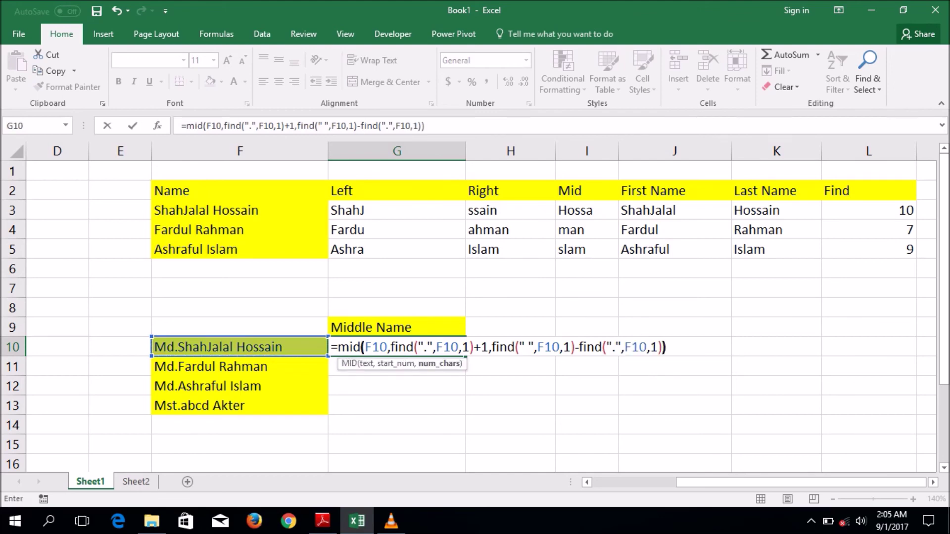
key("Return")
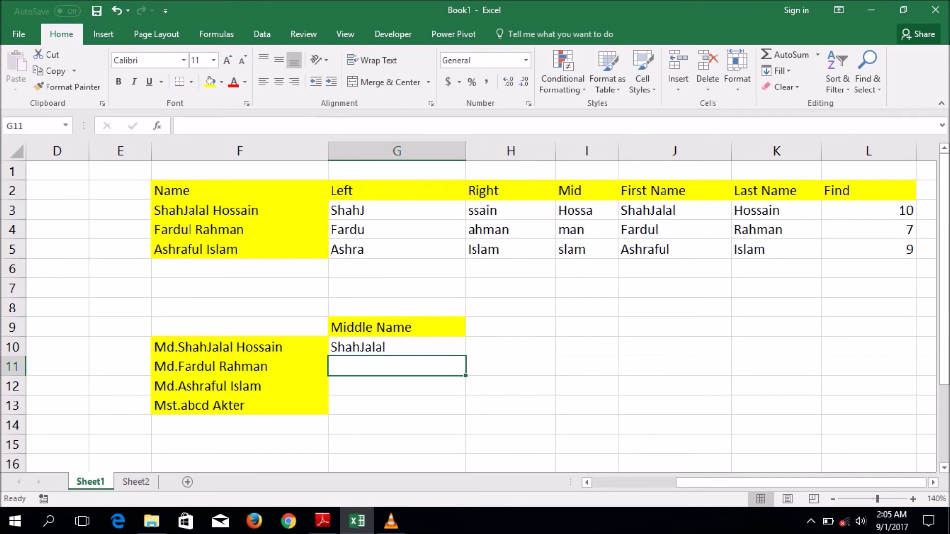
- Copy G10's middle-name formula down to G13, then start a new formula with = in J10
left_click(396, 346)
left_click_drag(465, 356, 465, 414)
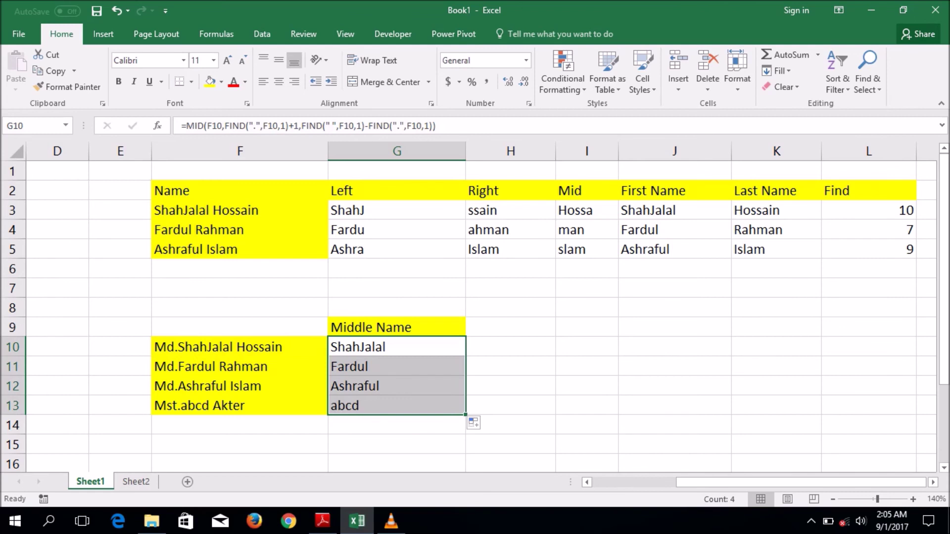
left_click(510, 326)
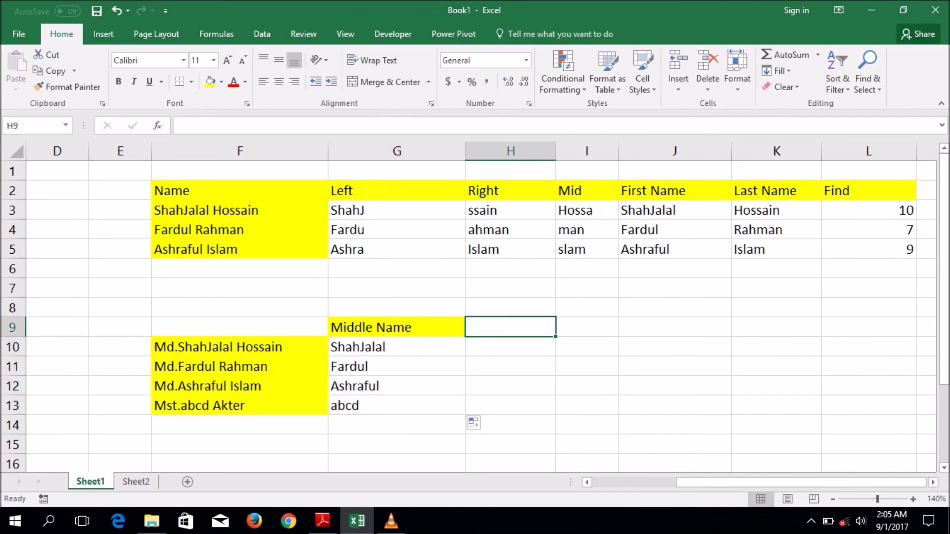
left_click(674, 346)
type("=")
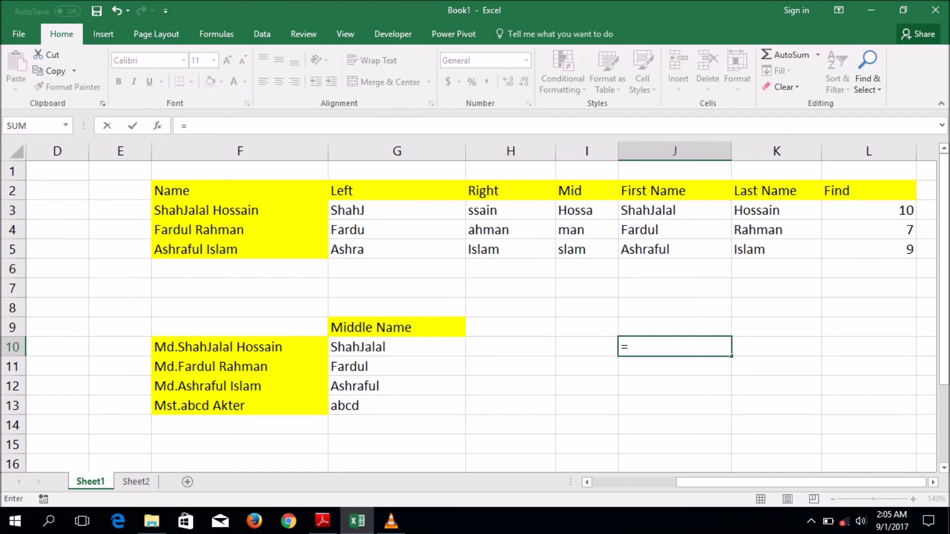
- Enter =CONCATENATE(J3,K3) in J10 to join the first and last name
type("conc")
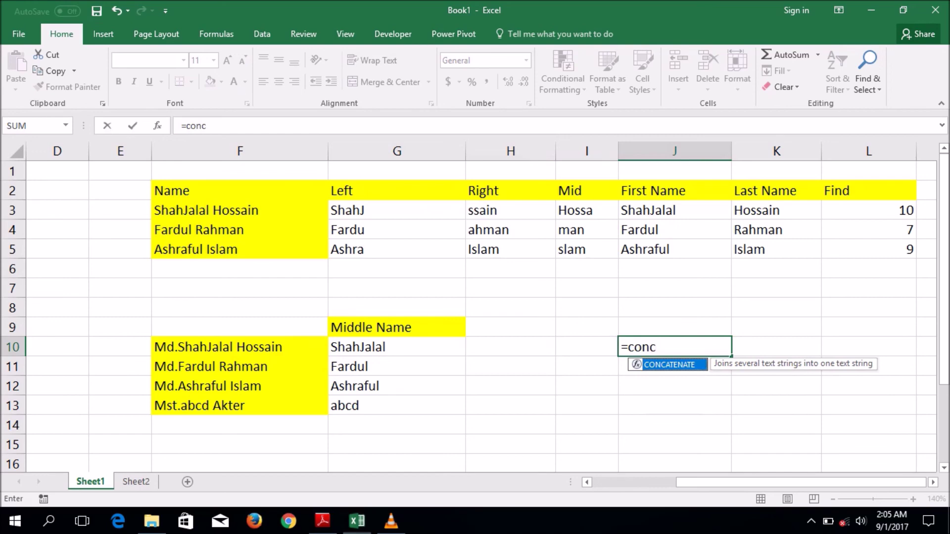
key("Tab")
left_click(674, 210)
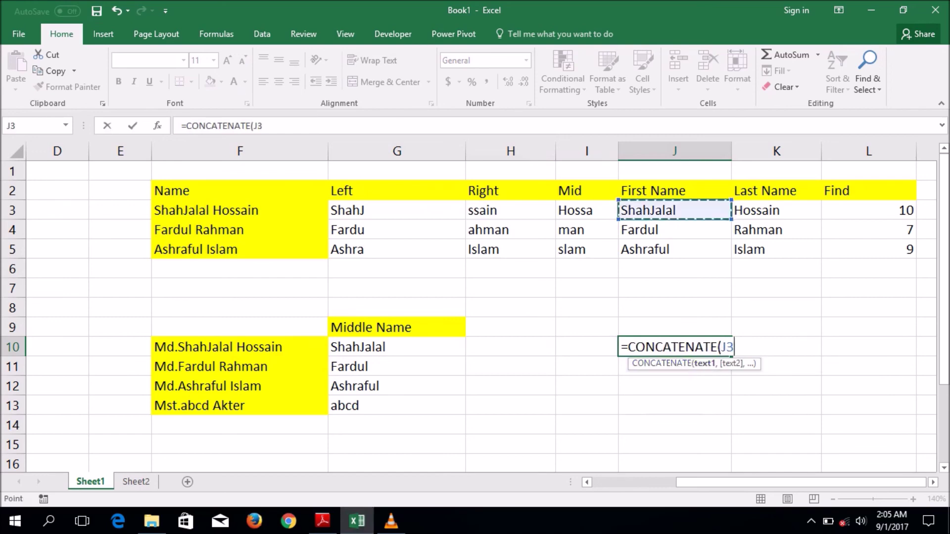
type(",")
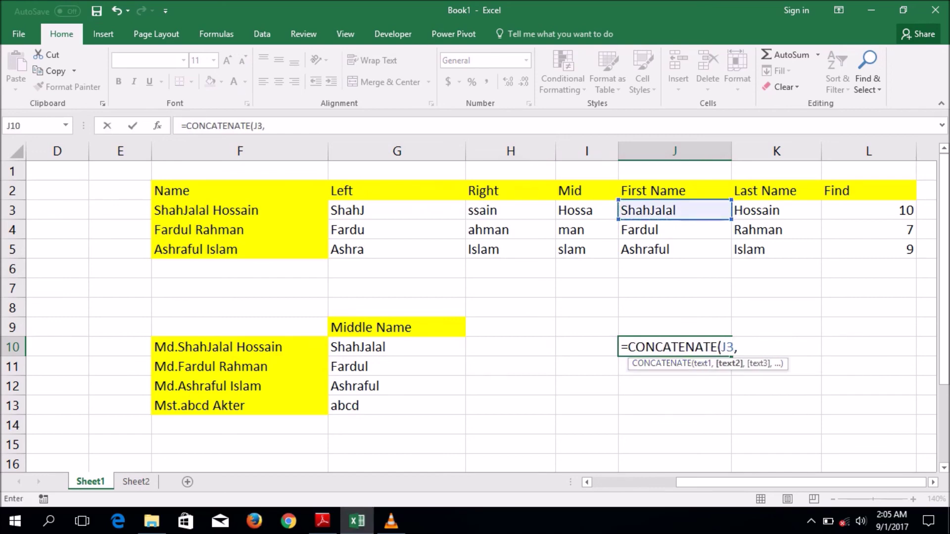
left_click(776, 210)
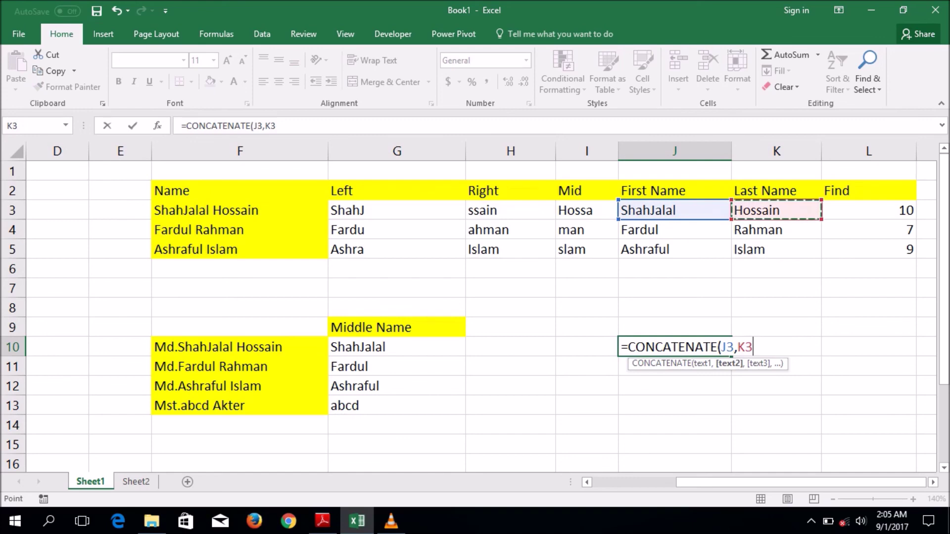
key("Return")
- Fill the full-name formula down to J12, then select the name table F2:L13
left_click(674, 347)
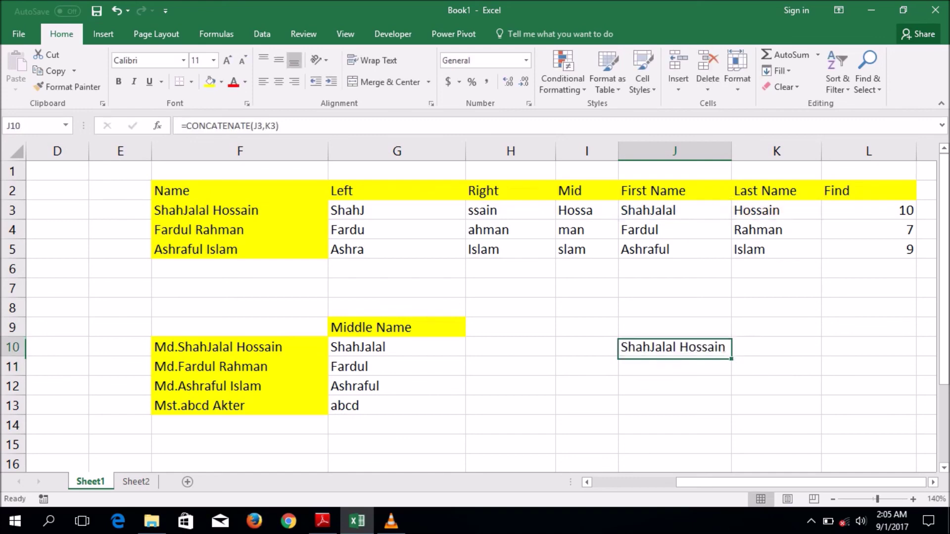
left_click_drag(731, 356, 730, 394)
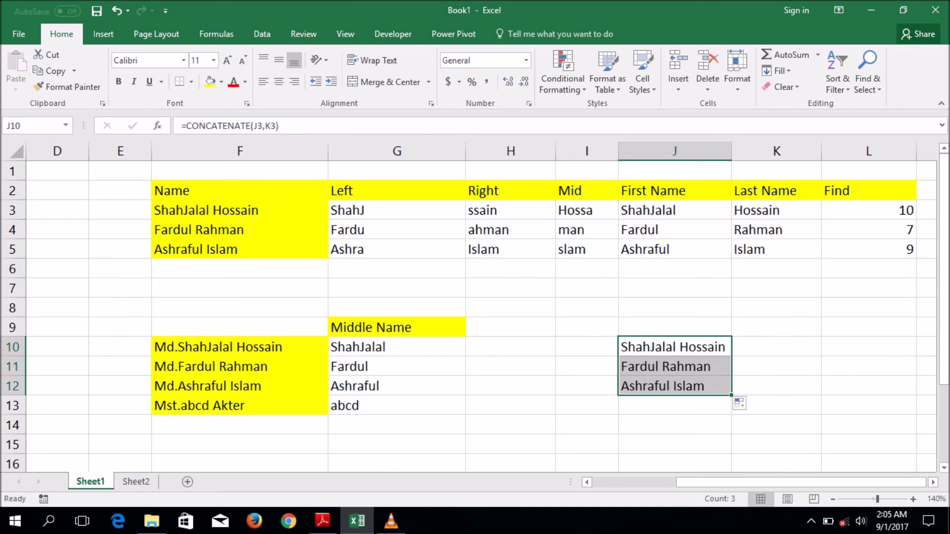
left_click(776, 347)
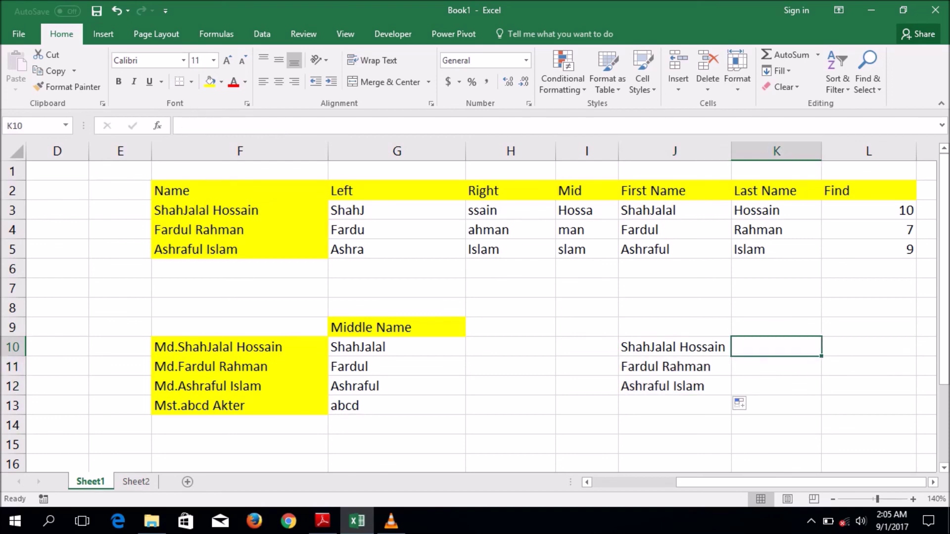
left_click_drag(198, 190, 866, 406)
left_click(868, 366)
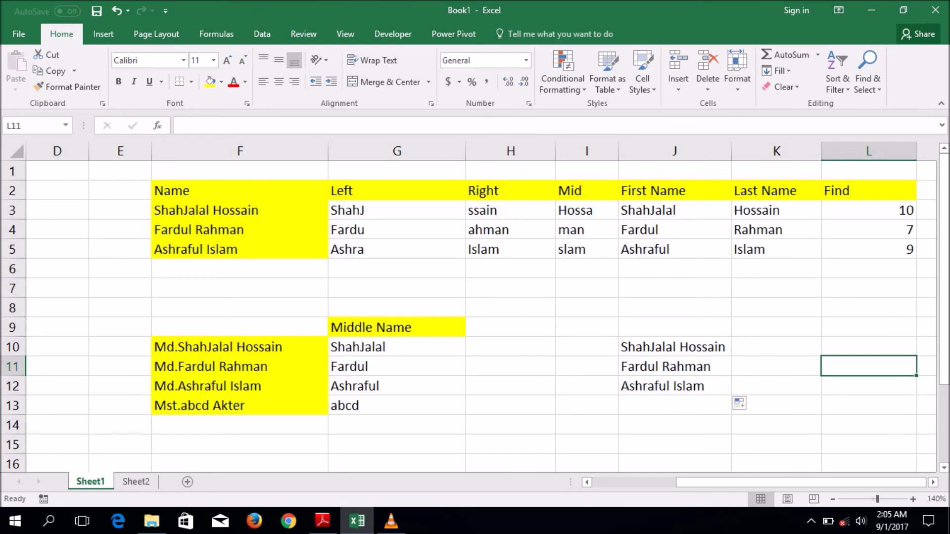
left_click(587, 287)
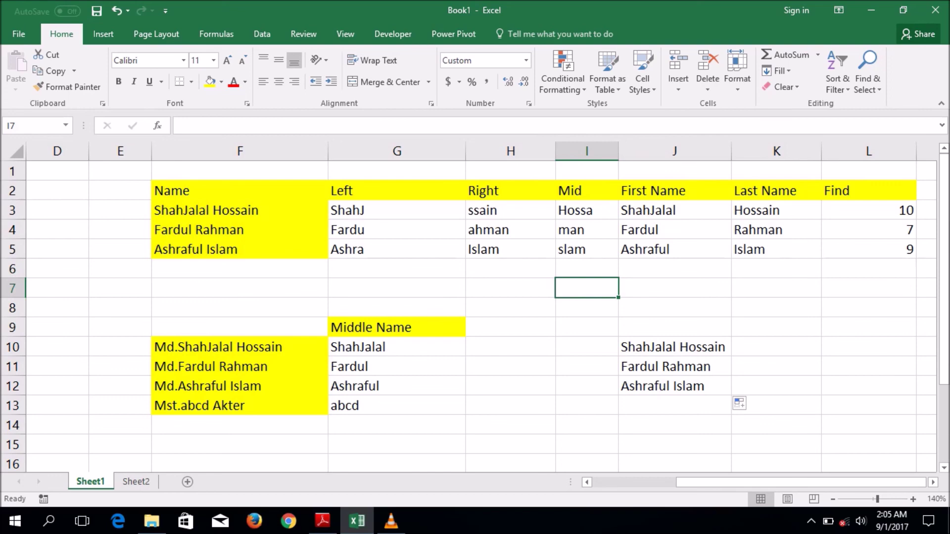